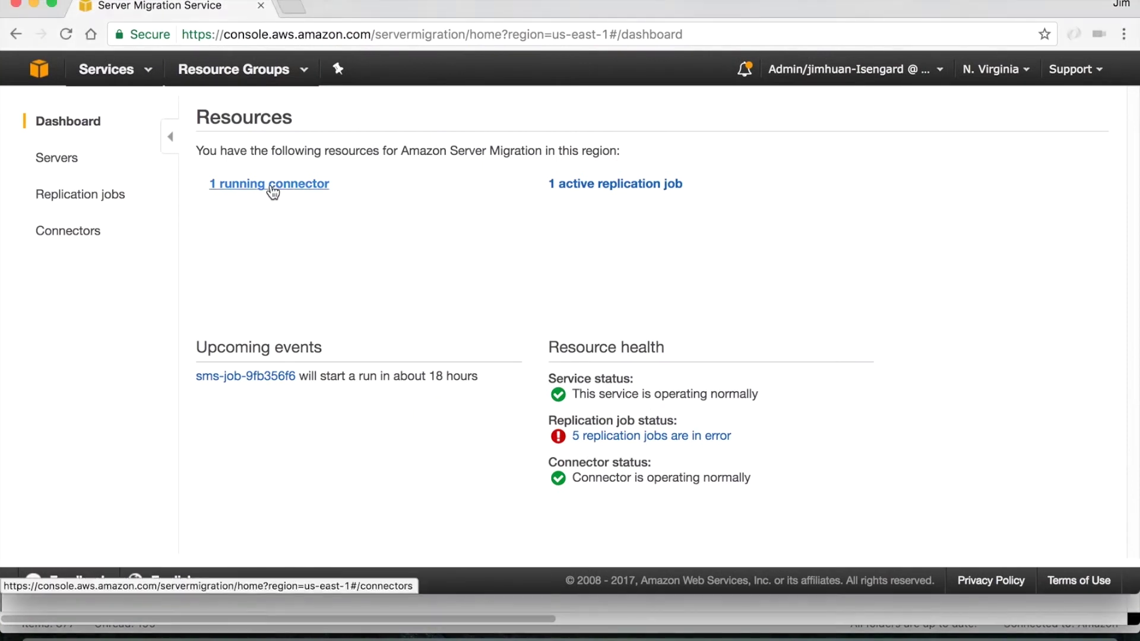
- Review the SMS connector's details in the console, then switch to the vSphere client and check the WWPS-SMS-Connector VM's summary
{"action": "left_click", "coordinate": [272, 187]}
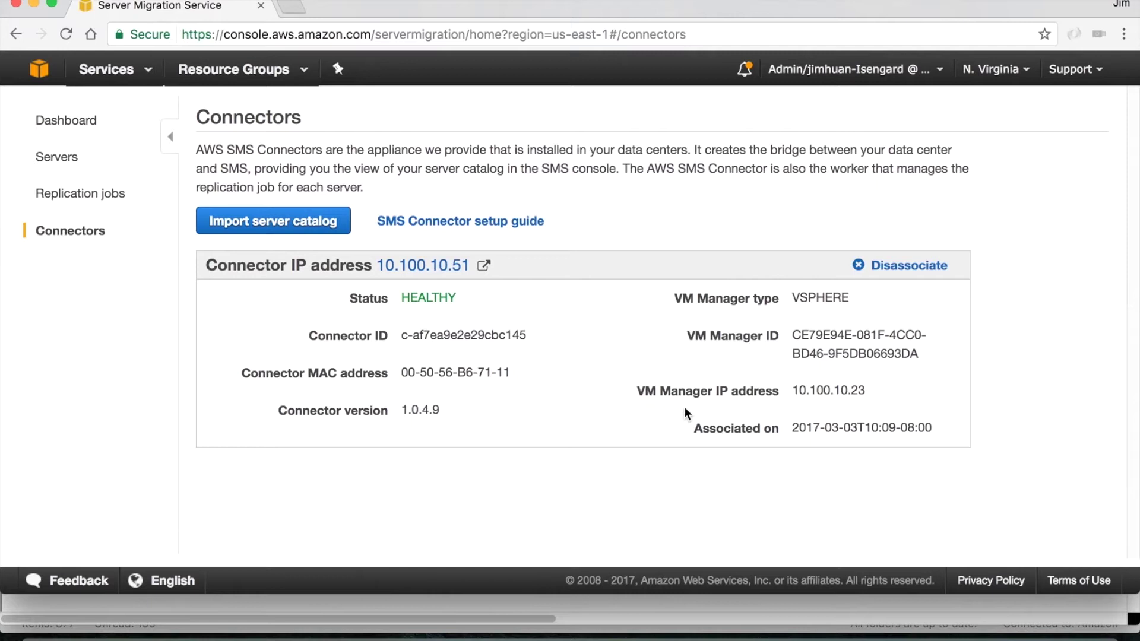
{"action": "left_click", "coordinate": [469, 635]}
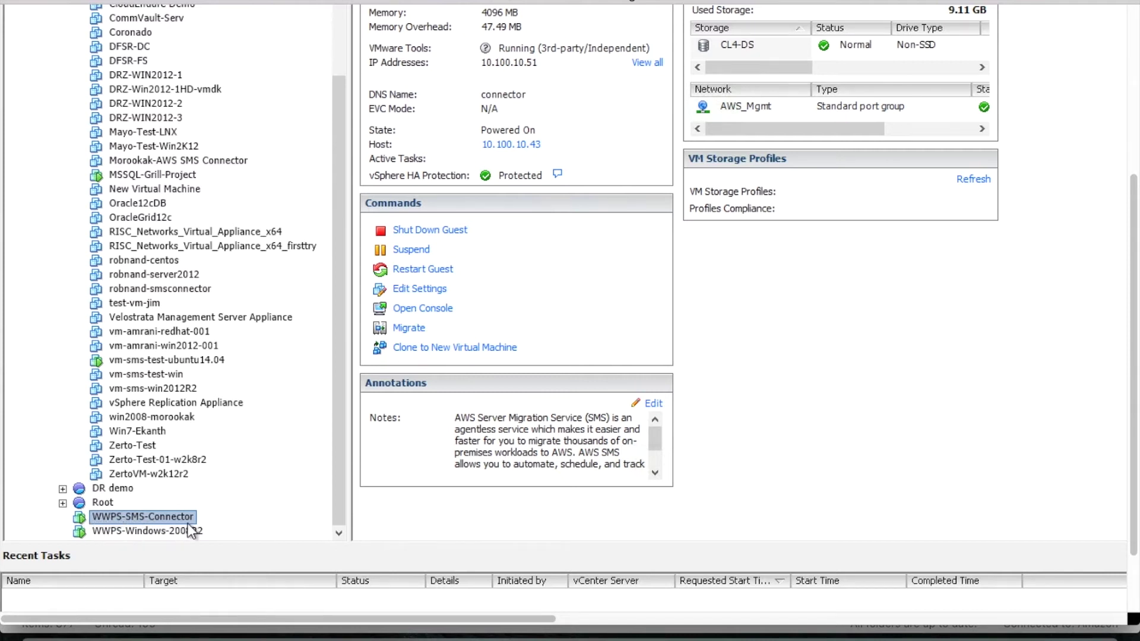
{"action": "scroll", "coordinate": [811, 411], "scroll_direction": "up", "scroll_amount": 5}
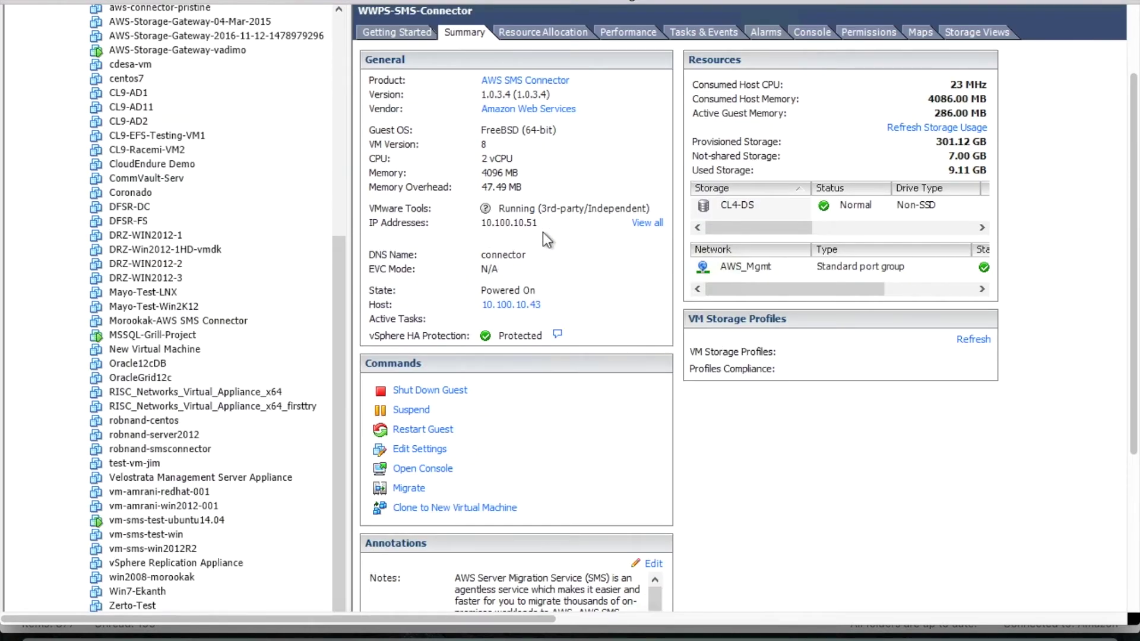
{"action": "scroll", "coordinate": [544, 233], "scroll_direction": "down", "scroll_amount": 5}
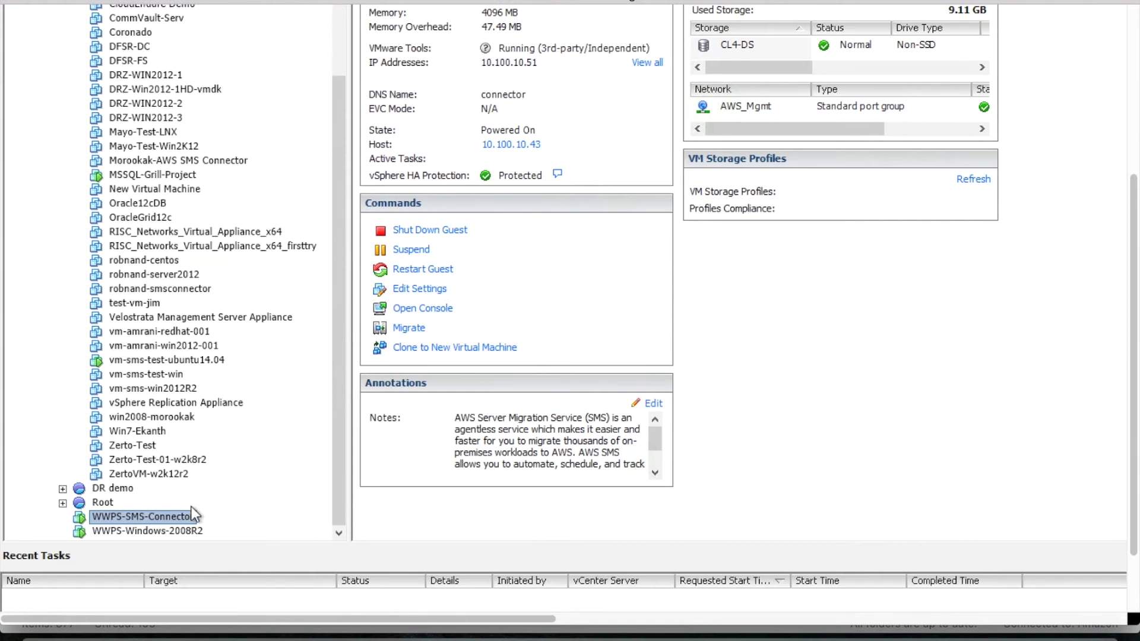
- Review the summary of the vm-sms-test-ubuntu14.04 virtual machine in the vSphere inventory
{"action": "left_click", "coordinate": [161, 361]}
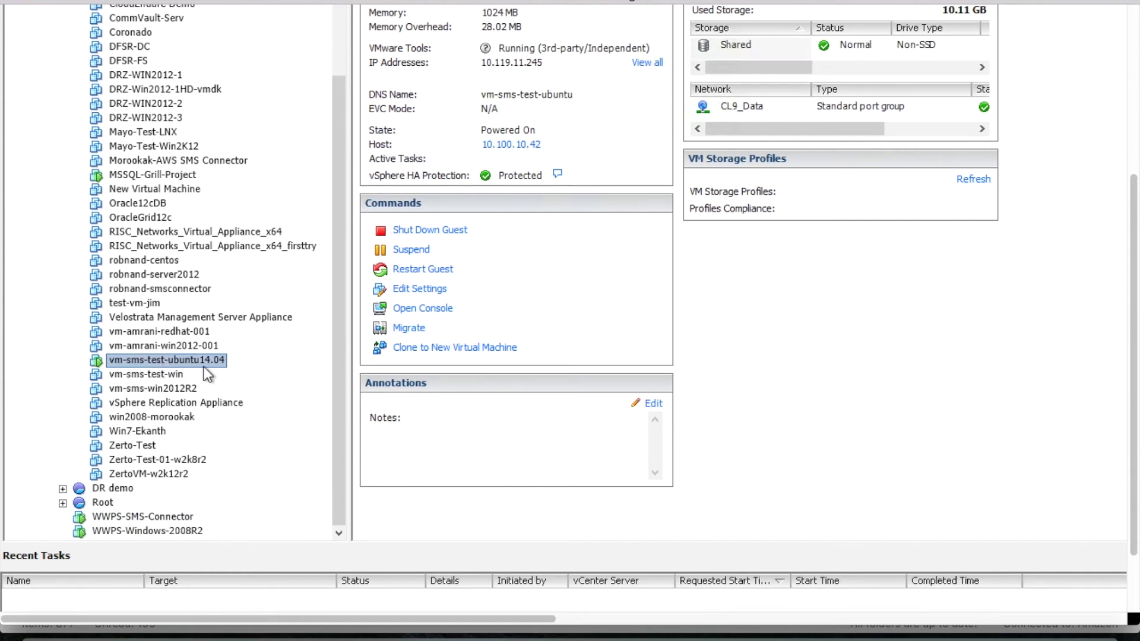
{"action": "scroll", "coordinate": [478, 462], "scroll_direction": "up", "scroll_amount": 5}
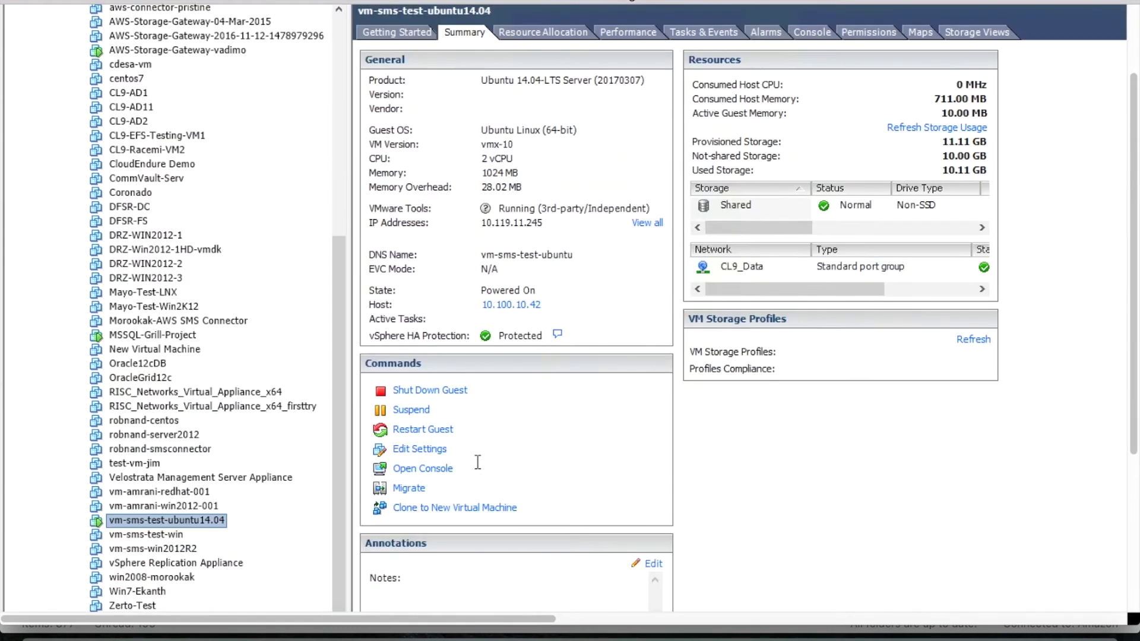
{"action": "scroll", "coordinate": [478, 463], "scroll_direction": "up", "scroll_amount": 2}
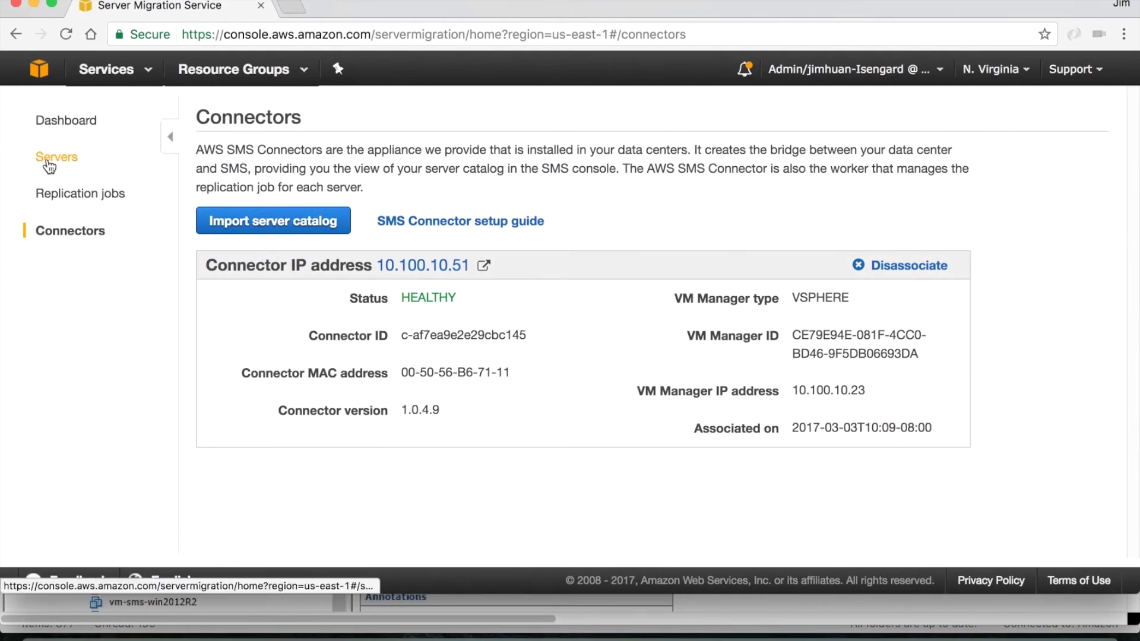
- Switch back to the Server Migration Service console and import the server catalog on the Servers page
{"action": "left_click", "coordinate": [49, 164]}
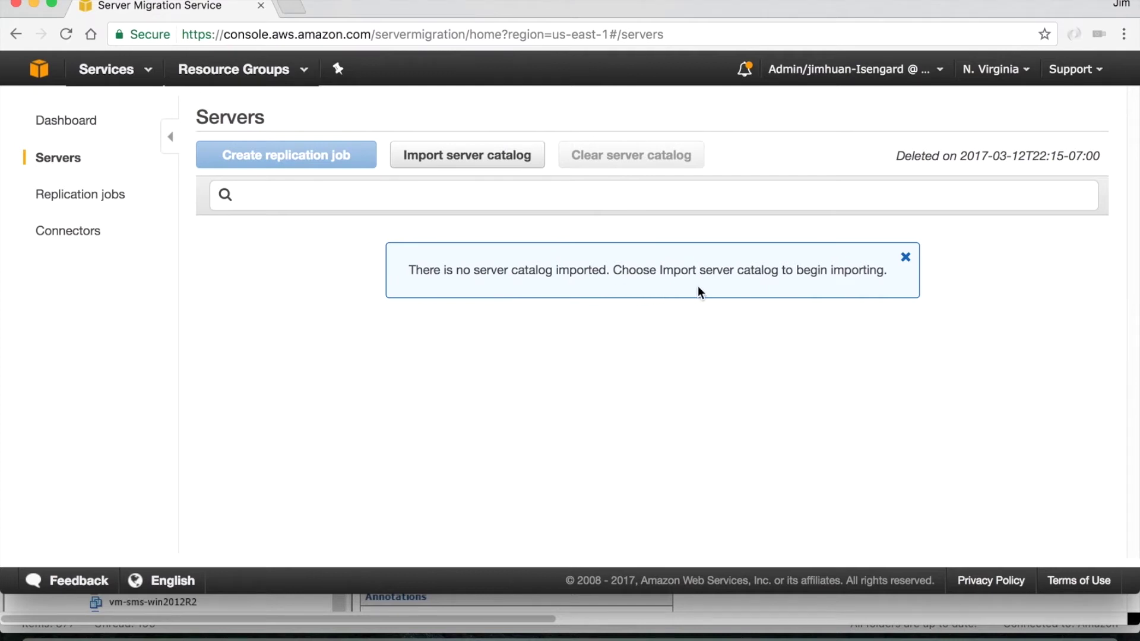
{"action": "left_click", "coordinate": [905, 257]}
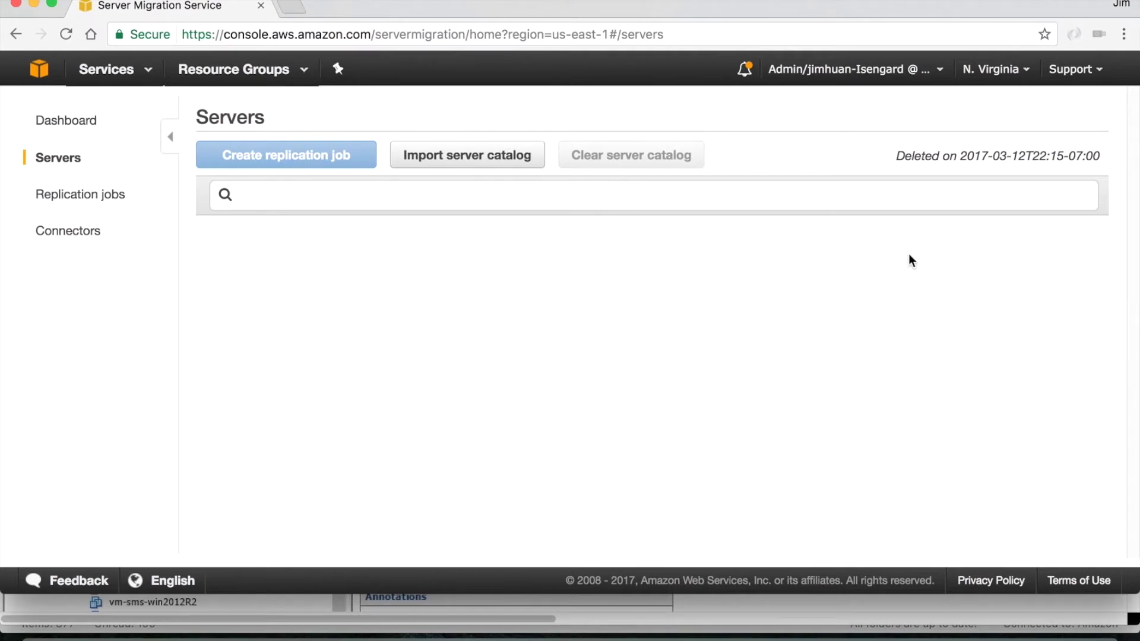
{"action": "left_click", "coordinate": [534, 161]}
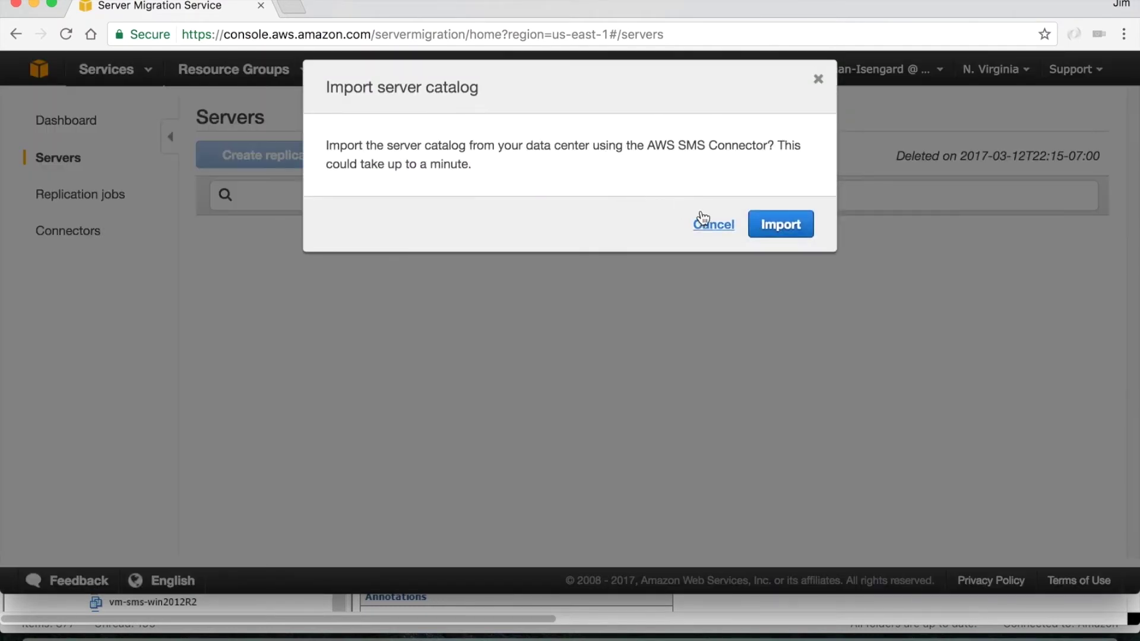
{"action": "left_click", "coordinate": [772, 235]}
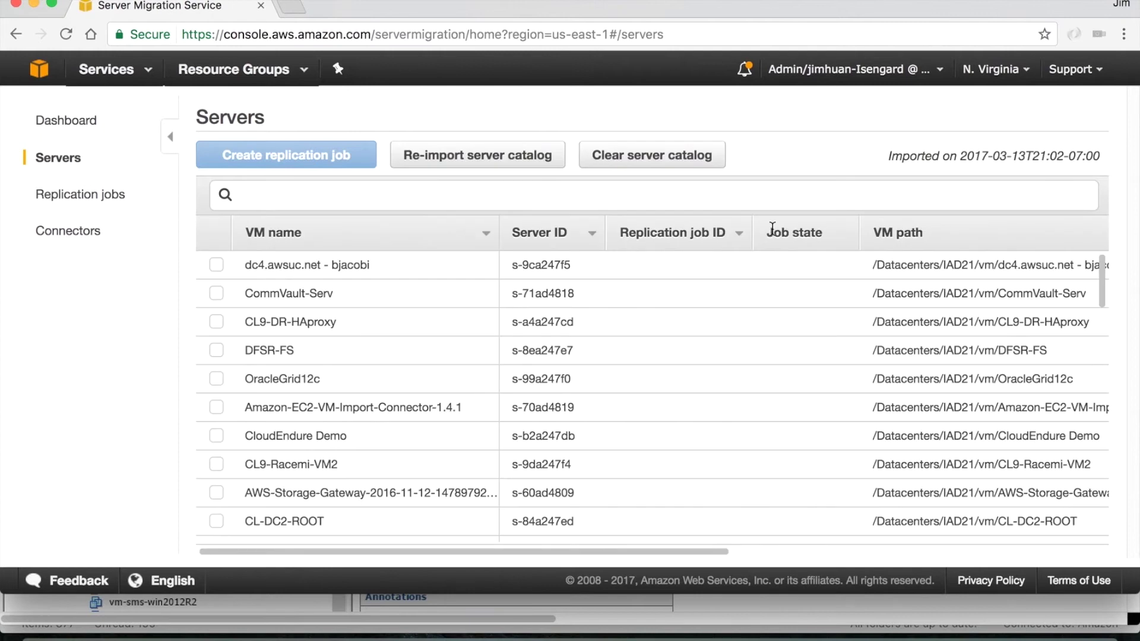
- Filter the servers by vm-sms-test and start a replication job for vm-sms-test-ubuntu14.04, keeping the license type Auto
{"action": "left_click", "coordinate": [683, 198]}
{"action": "type", "text": "vm-sms-test"}
{"action": "key", "text": "Return"}
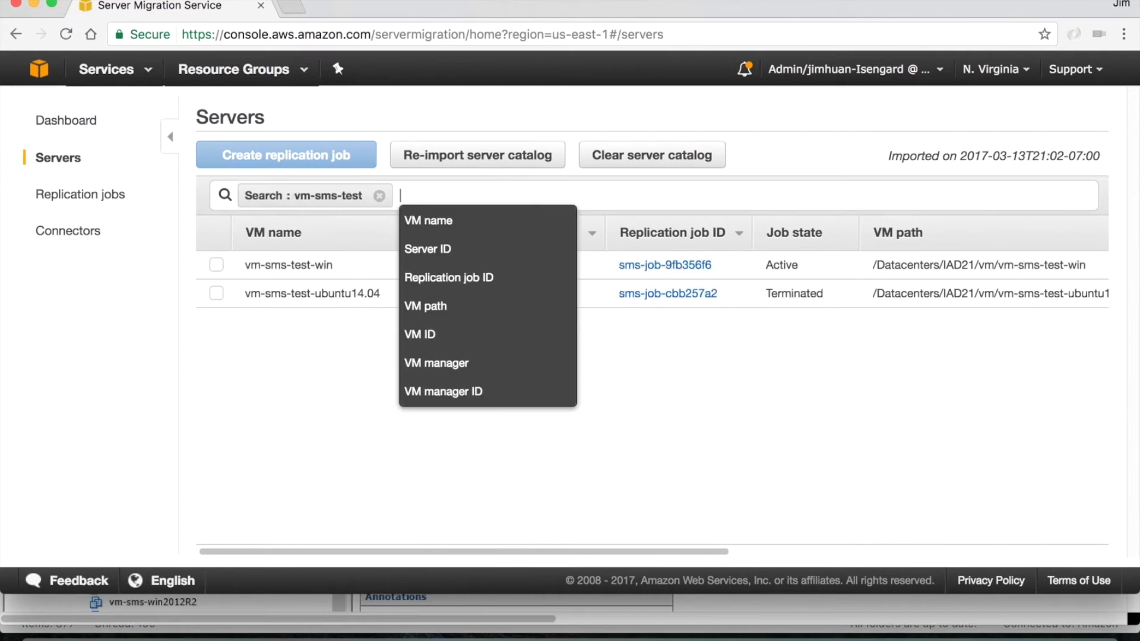
{"action": "left_click", "coordinate": [562, 460]}
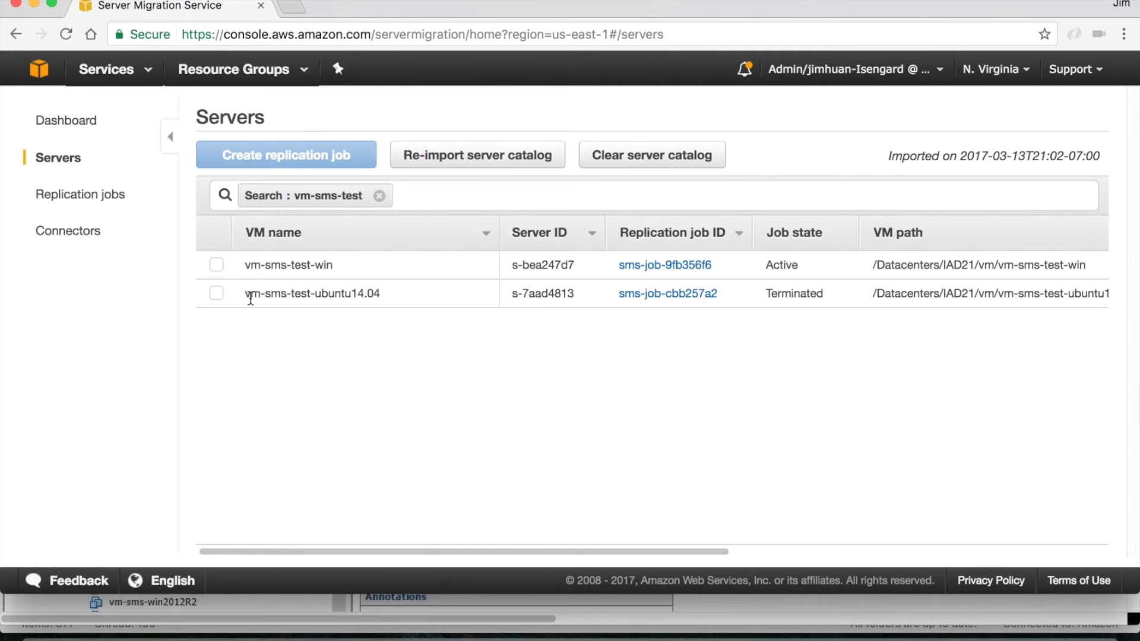
{"action": "left_click_drag", "start_coordinate": [245, 294], "coordinate": [381, 293]}
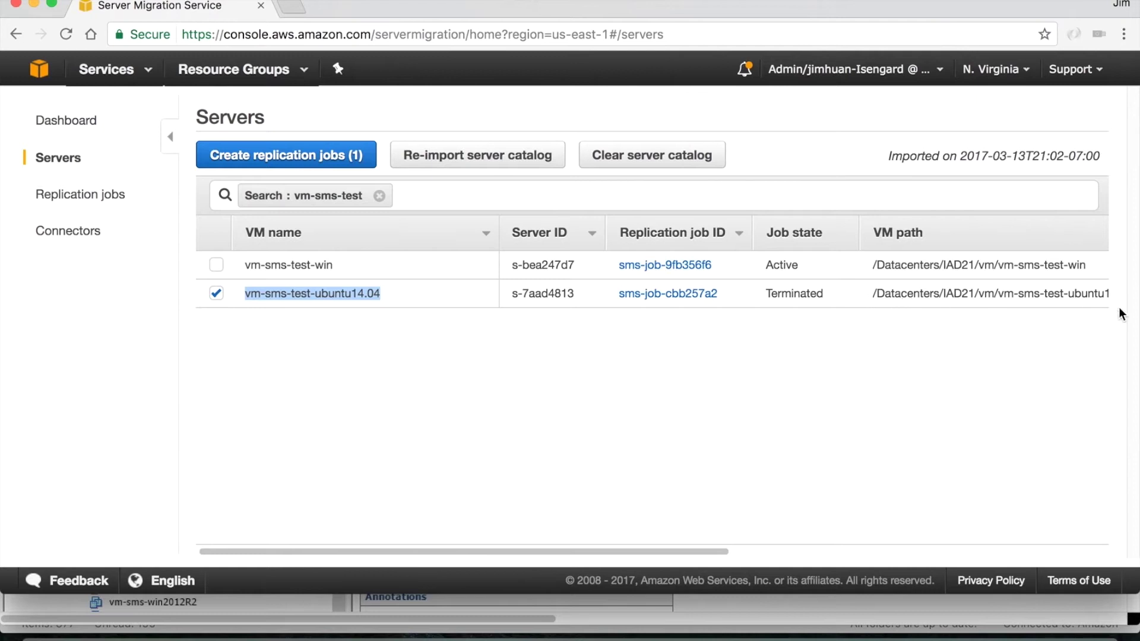
{"action": "left_click", "coordinate": [342, 159]}
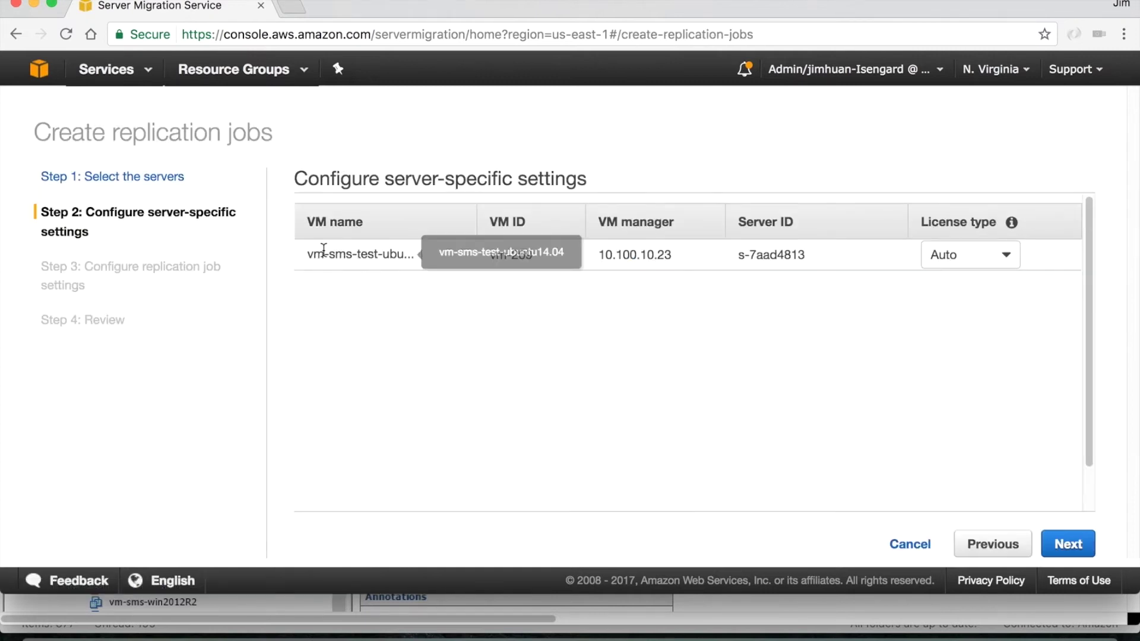
{"action": "left_click", "coordinate": [1070, 547]}
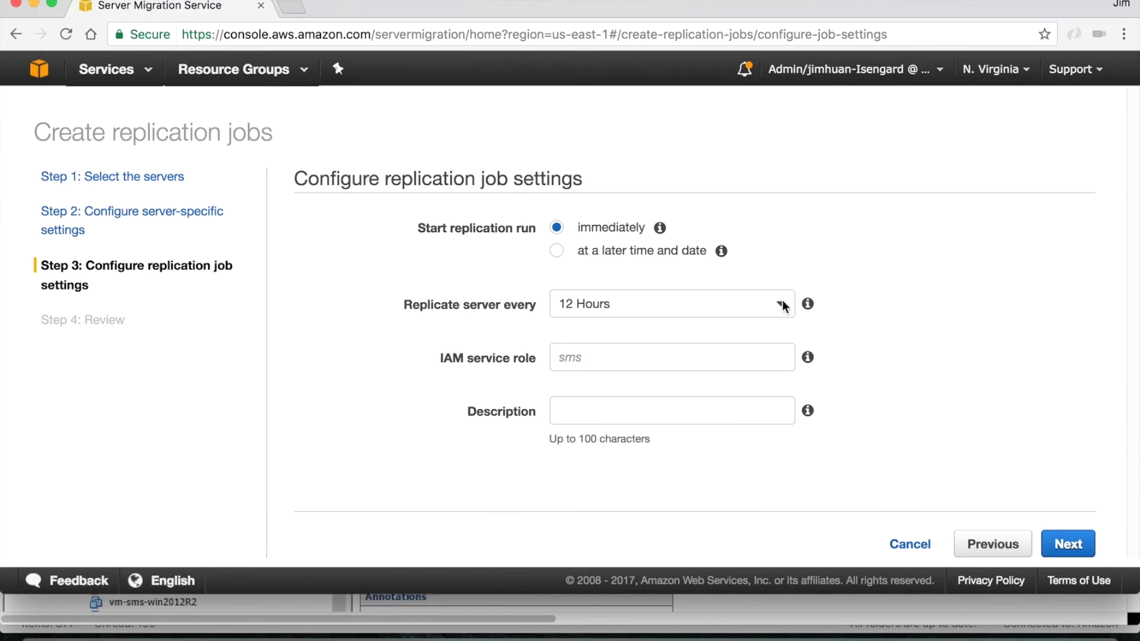
- Configure the job to replicate every 24 hours with IAM service role sms and description "vm-sms-test-ubuntu migration", proceeding to the review
{"action": "left_click", "coordinate": [782, 308]}
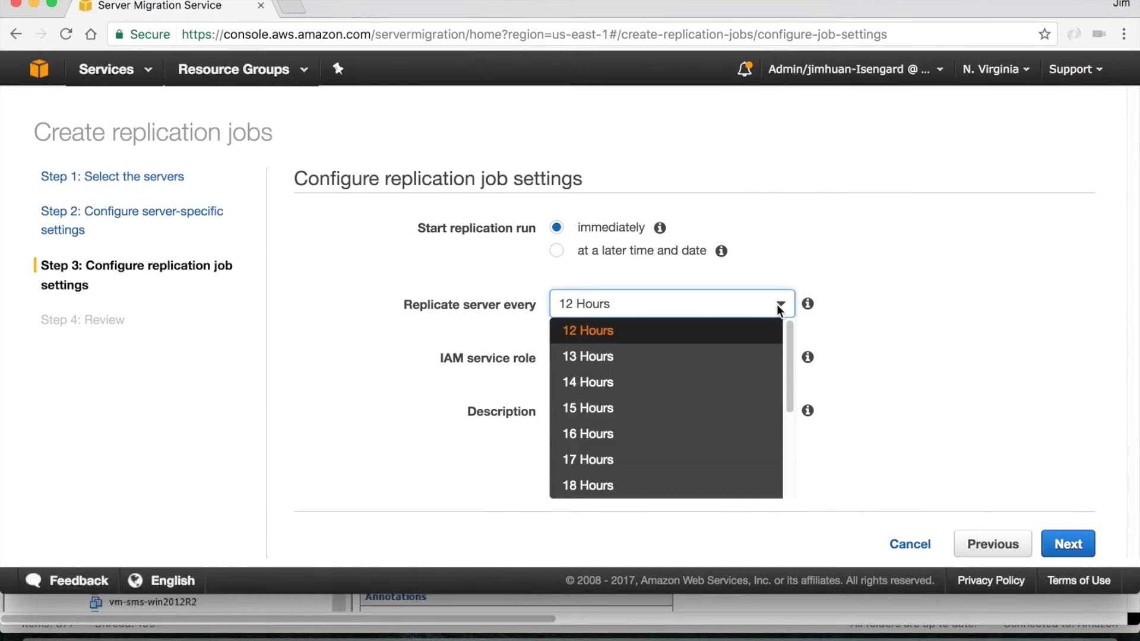
{"action": "scroll", "coordinate": [730, 382], "scroll_direction": "down", "scroll_amount": 3}
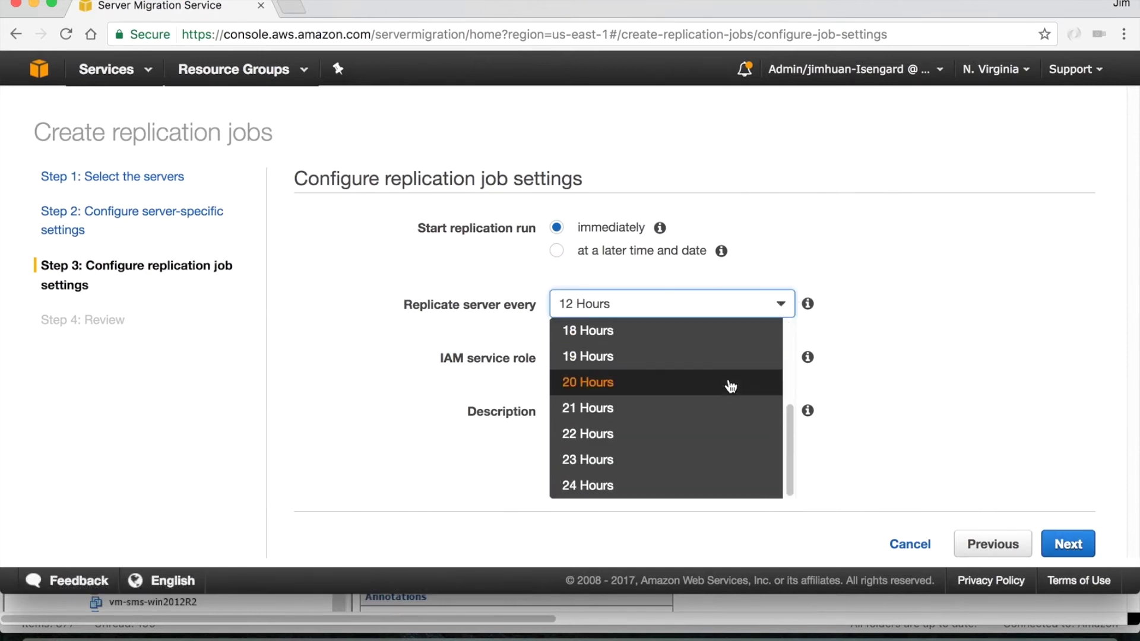
{"action": "left_click", "coordinate": [694, 489]}
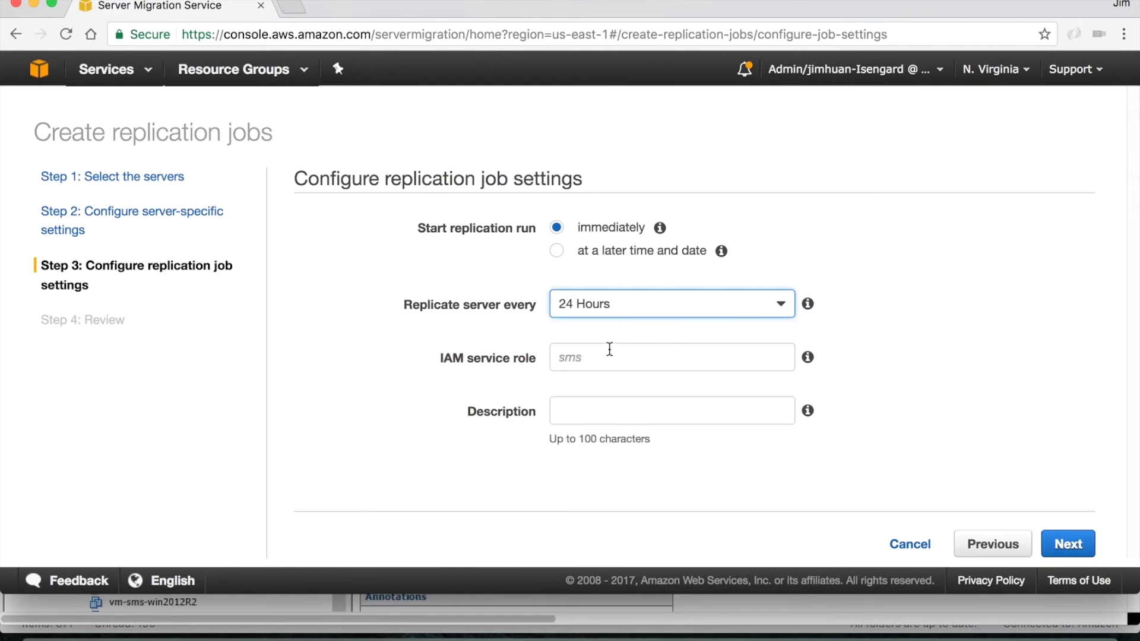
{"action": "left_click", "coordinate": [599, 364]}
{"action": "type", "text": "sms"}
{"action": "left_click", "coordinate": [592, 411]}
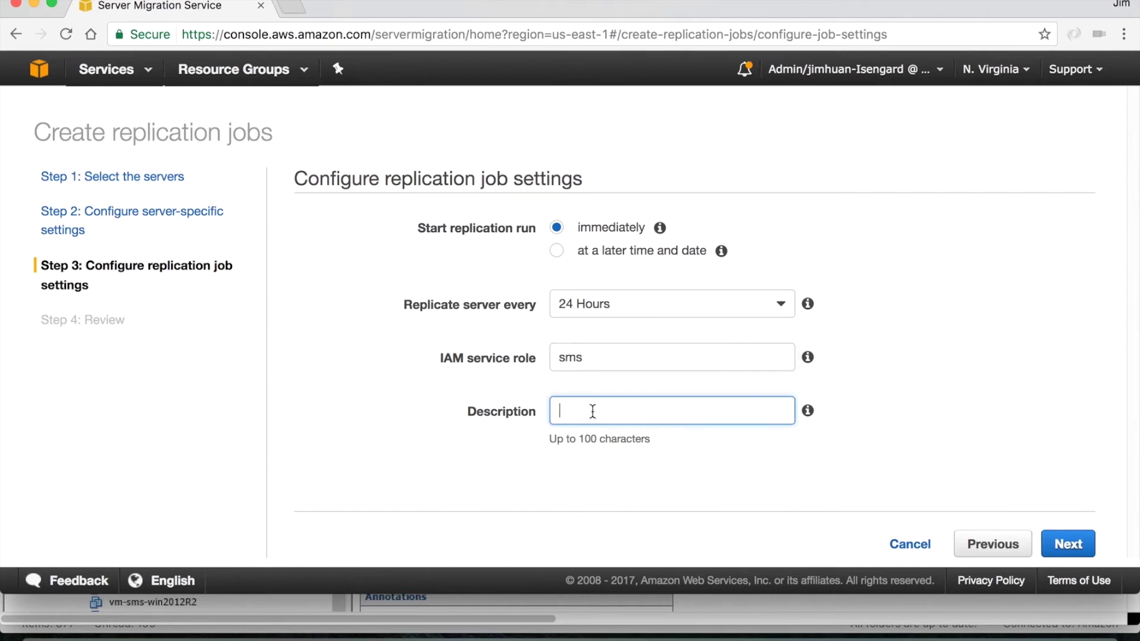
{"action": "type", "text": "vm-sms-test-ubuntu migration"}
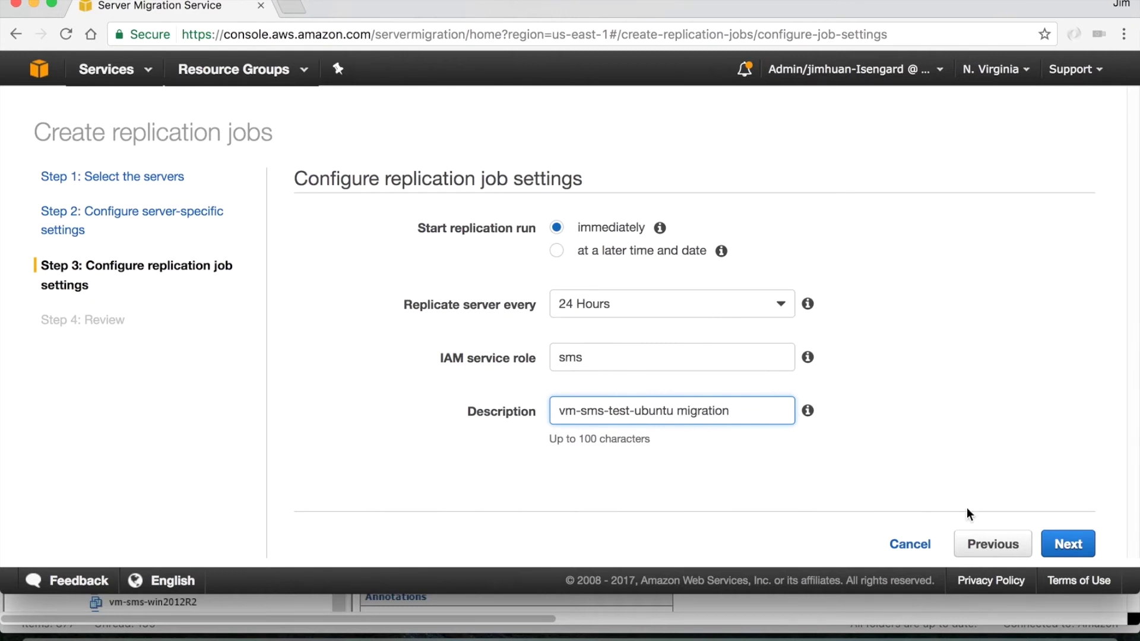
{"action": "left_click", "coordinate": [1072, 548]}
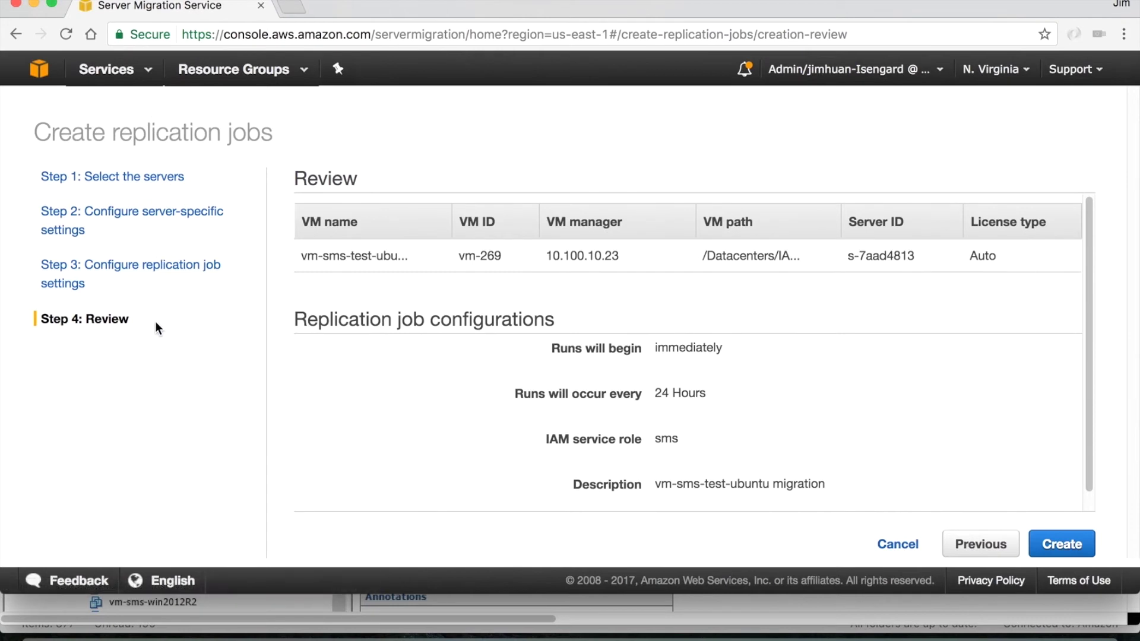
- Create the replication job and refresh its entry among the replication jobs to check the run's progress
{"action": "left_click", "coordinate": [1072, 551]}
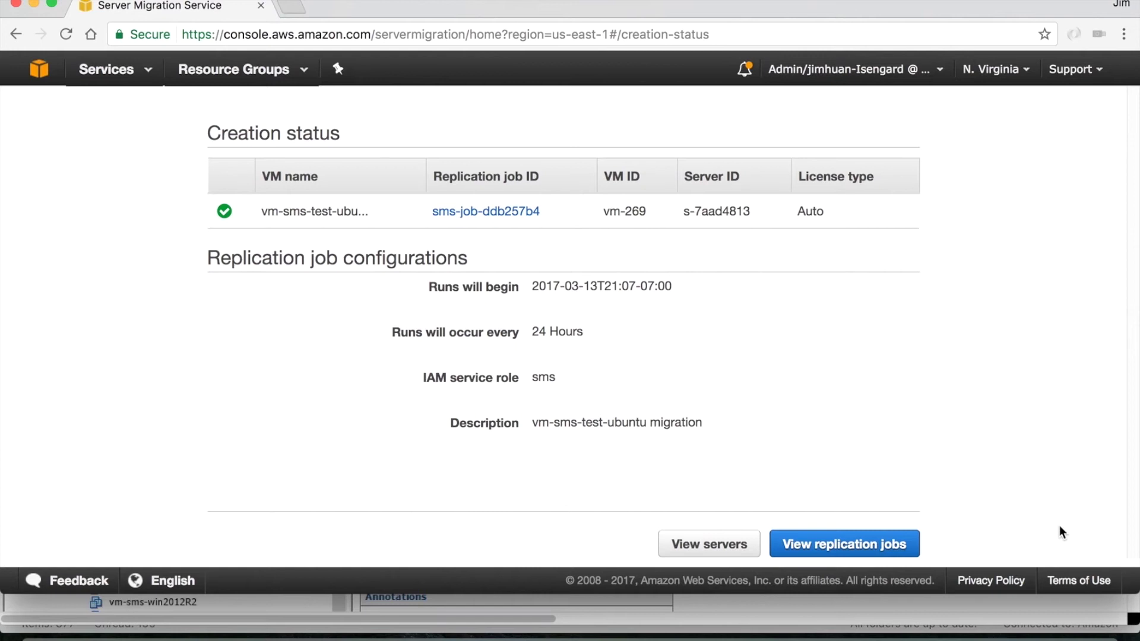
{"action": "left_click", "coordinate": [897, 542]}
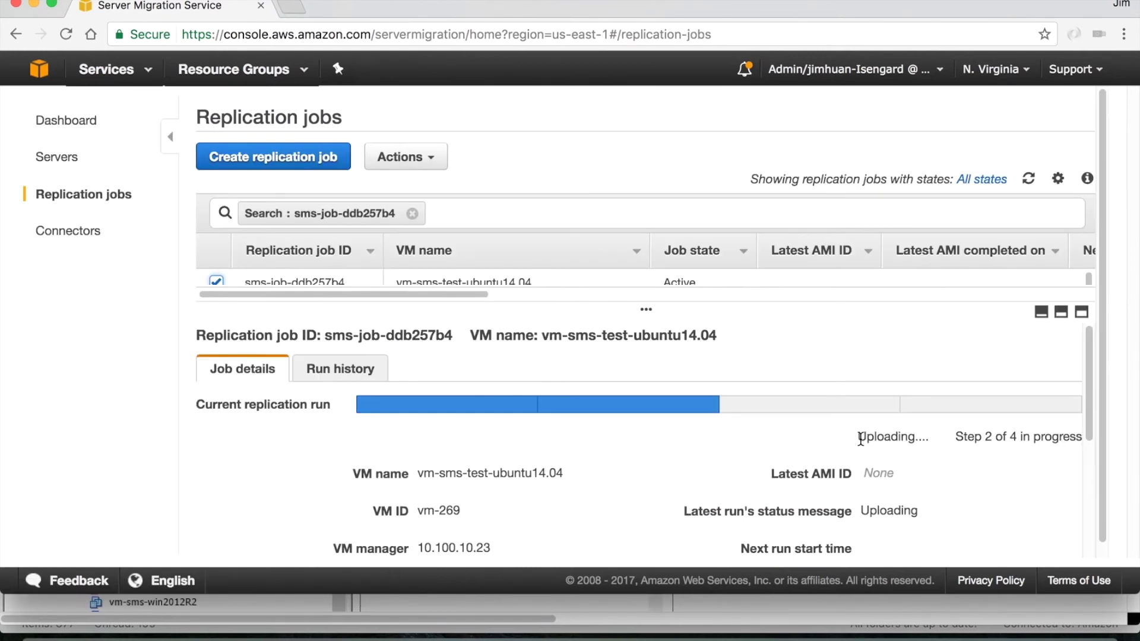
{"action": "left_click_drag", "start_coordinate": [882, 439], "coordinate": [1078, 438]}
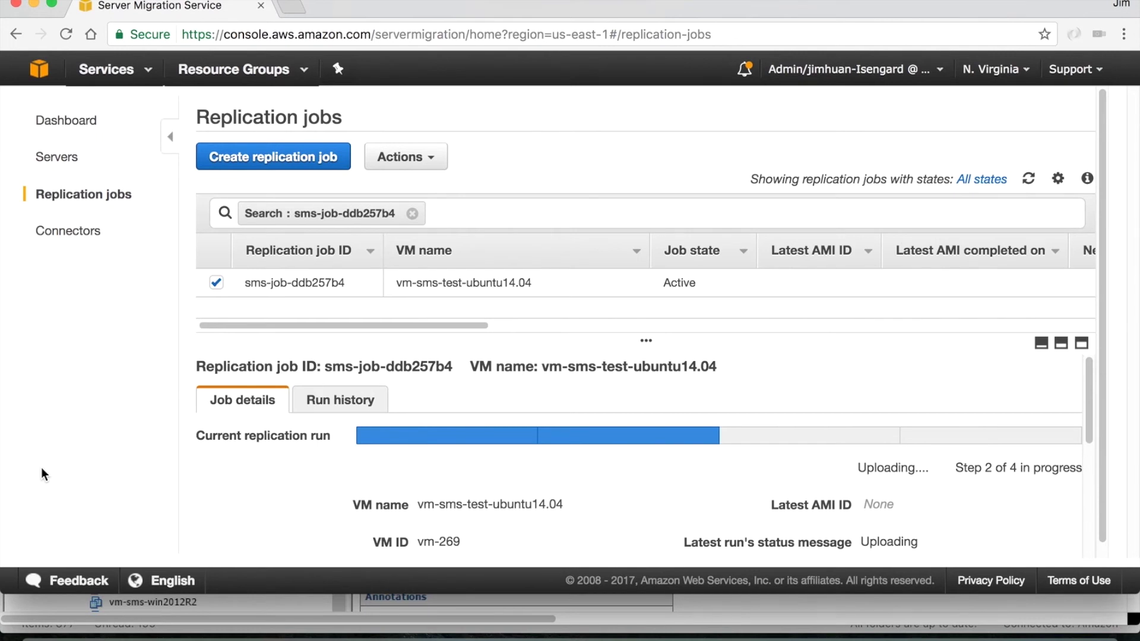
{"action": "left_click", "coordinate": [1029, 179]}
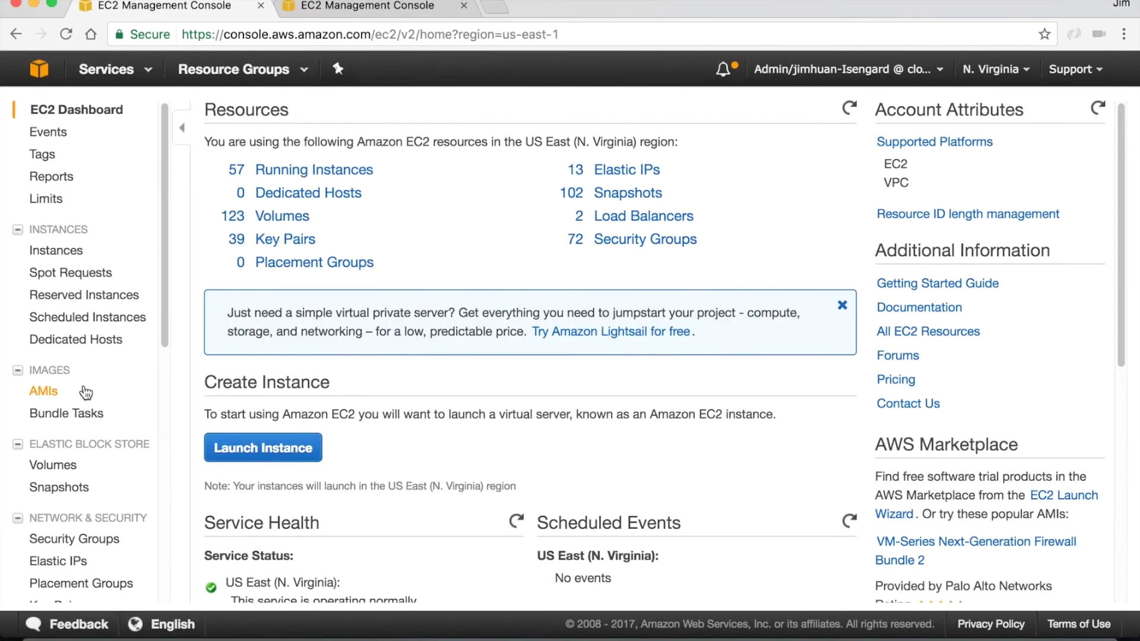
- In the EC2 console, search the owned AMIs for ami-bd04abab and enlarge its details view
{"action": "left_click", "coordinate": [53, 393]}
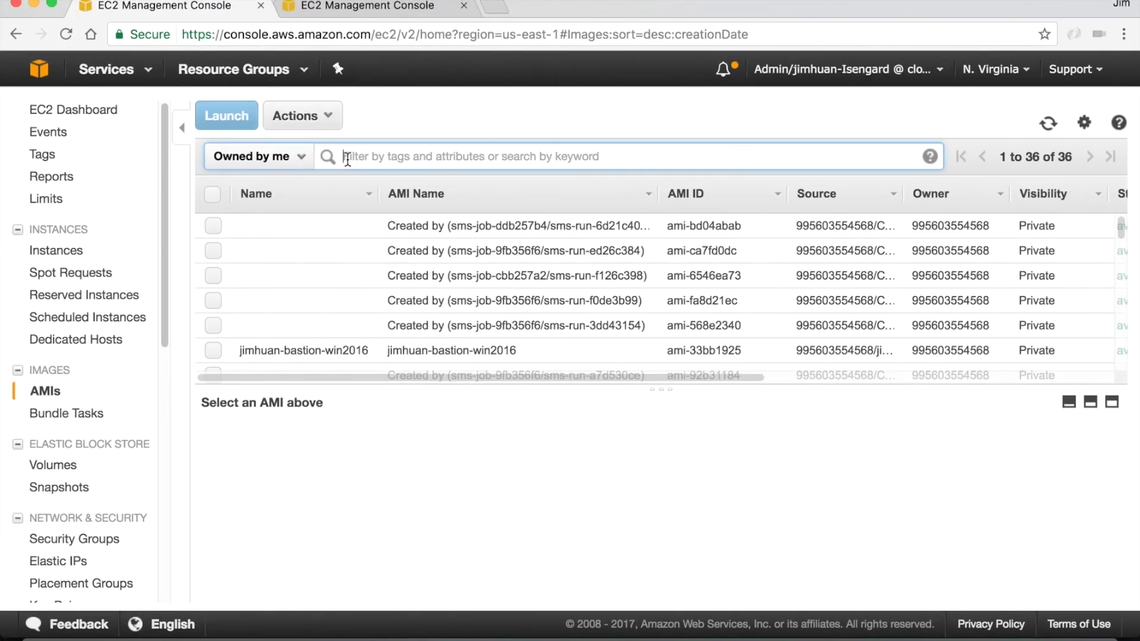
{"action": "left_click", "coordinate": [344, 158]}
{"action": "type", "text": "ami-bd04abab"}
{"action": "key", "text": "Return"}
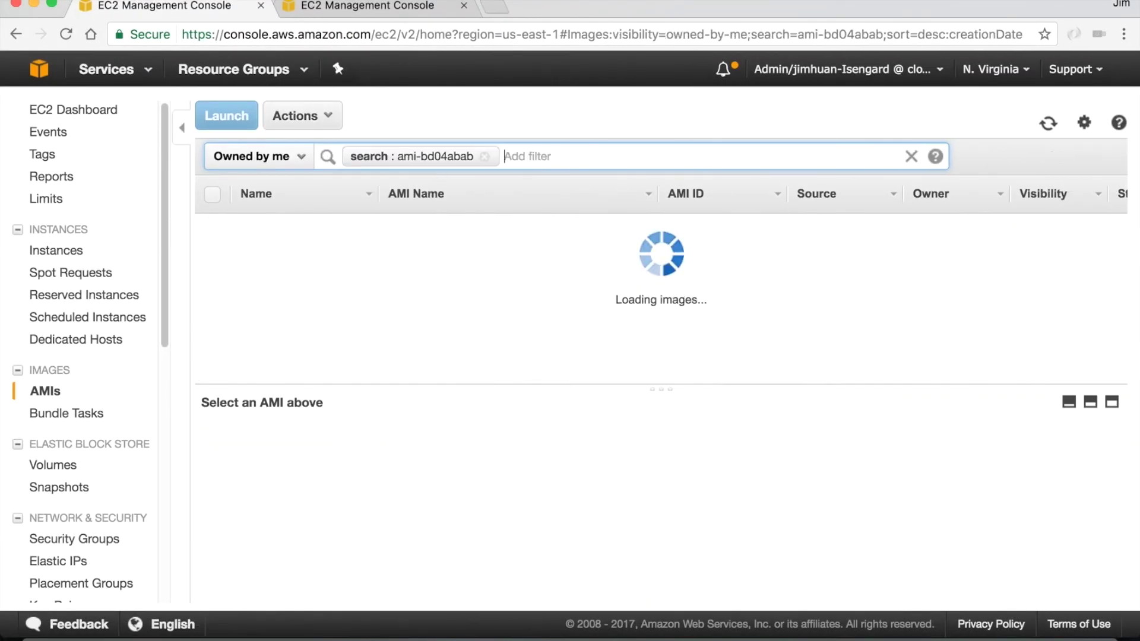
{"action": "left_click", "coordinate": [1099, 401]}
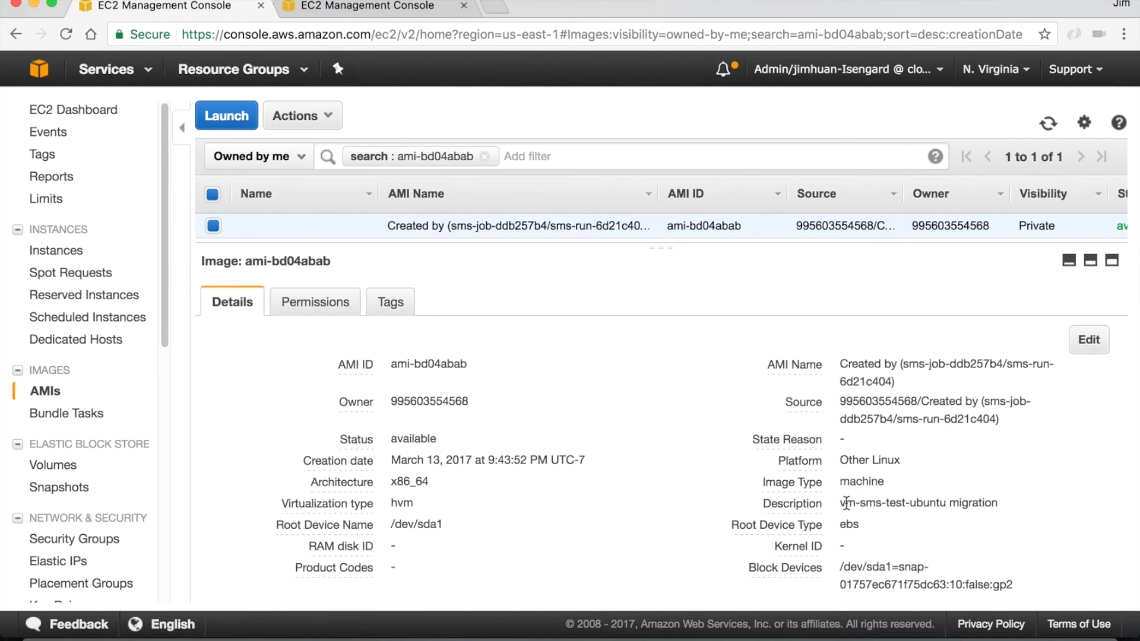
- Name the AMI vm-sms-test-ubuntu-migrated, reusing the VM name copied from its description
{"action": "left_click_drag", "start_coordinate": [841, 504], "coordinate": [949, 504]}
{"action": "key", "text": "super+c"}
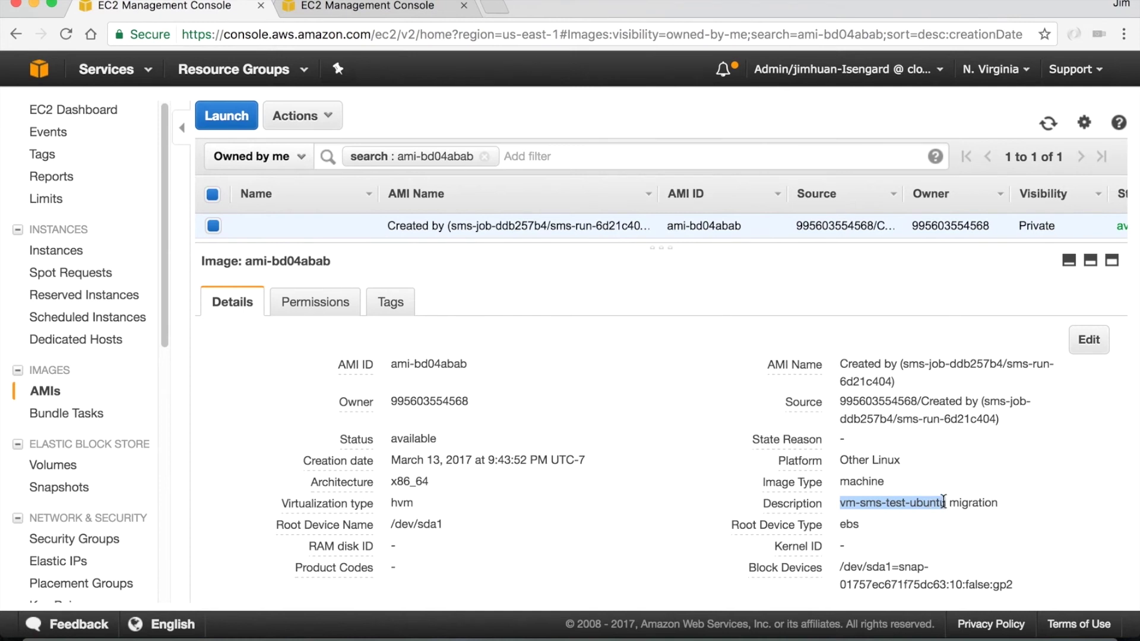
{"action": "left_click", "coordinate": [359, 226]}
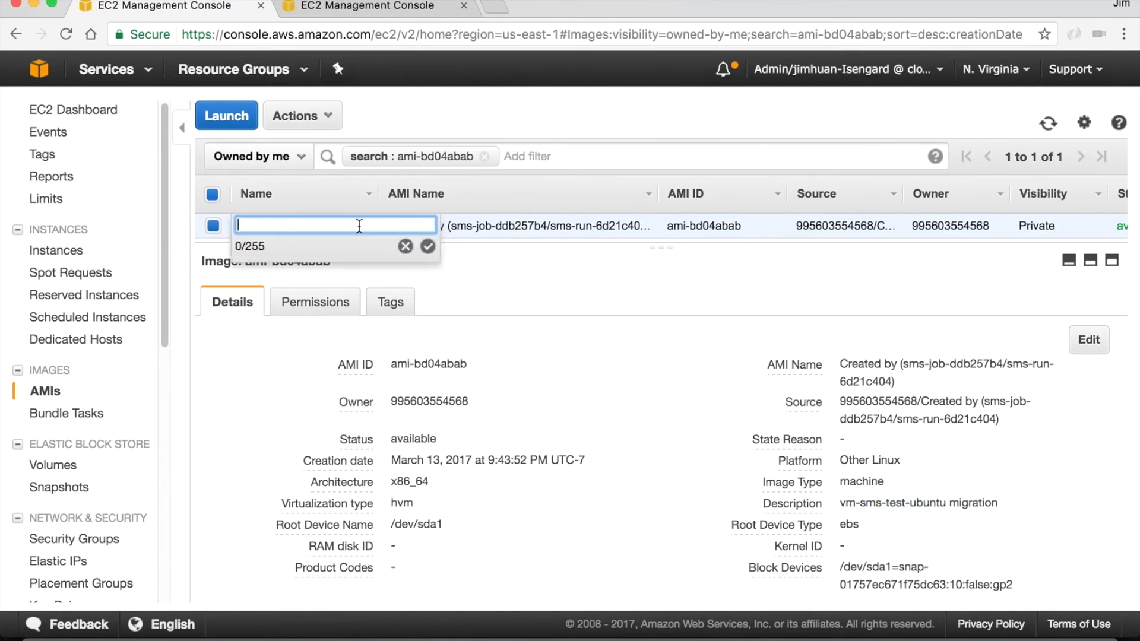
{"action": "key", "text": "super+v"}
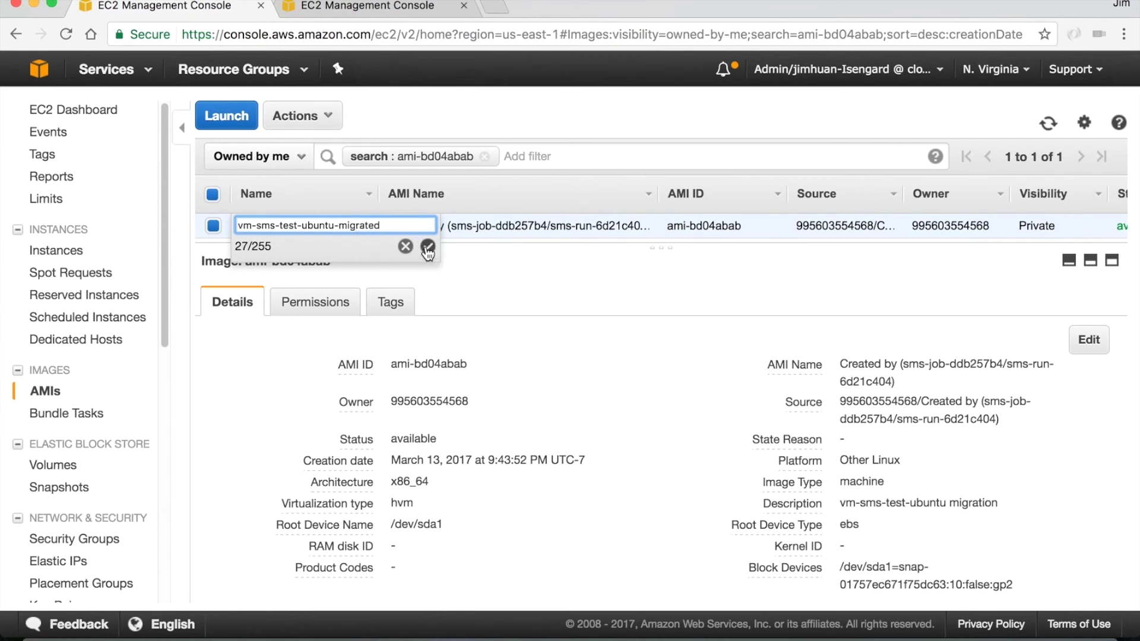
{"action": "left_click", "coordinate": [428, 248]}
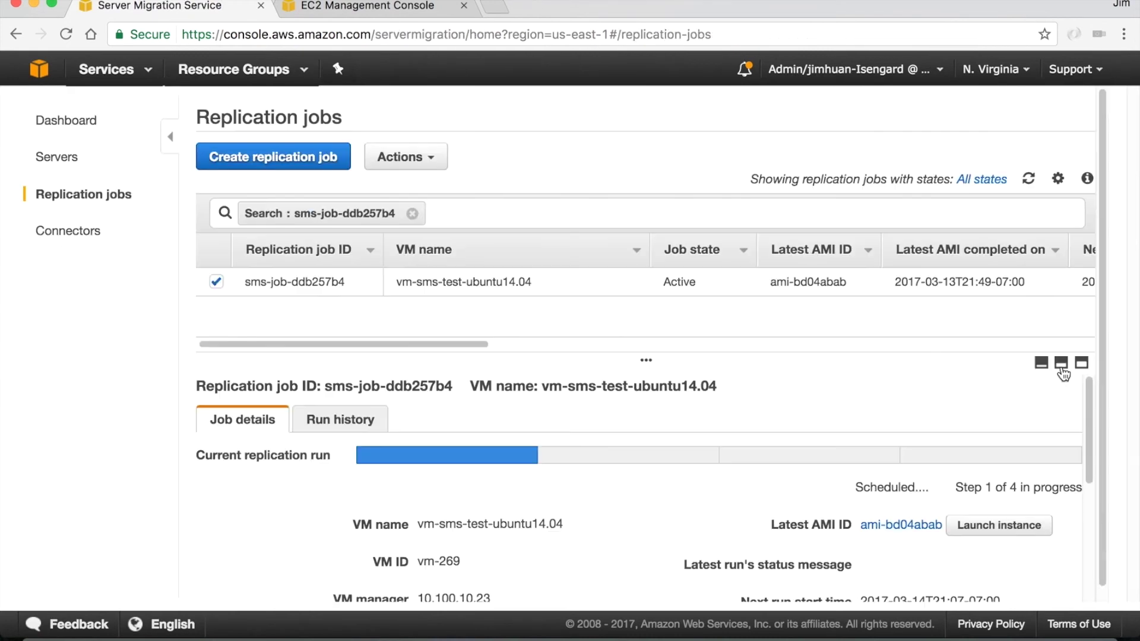
- Return to the Server Migration Service replication jobs and check the job's latest AMI completion and next run start time
{"action": "scroll", "coordinate": [1062, 373], "scroll_direction": "down", "scroll_amount": 1}
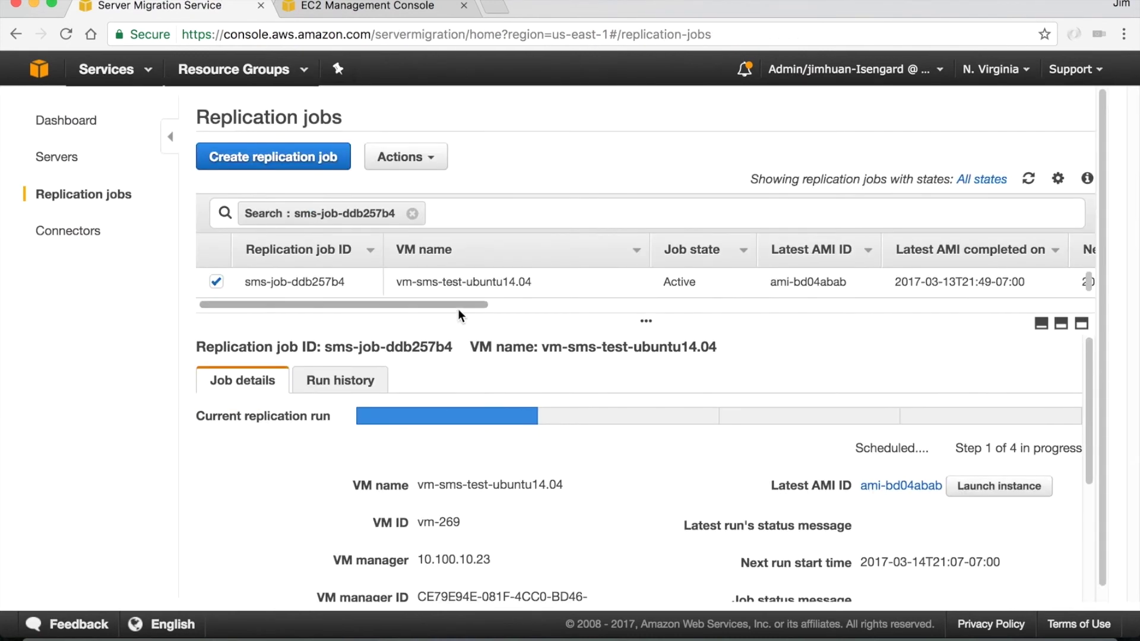
{"action": "left_click_drag", "start_coordinate": [458, 302], "coordinate": [611, 326]}
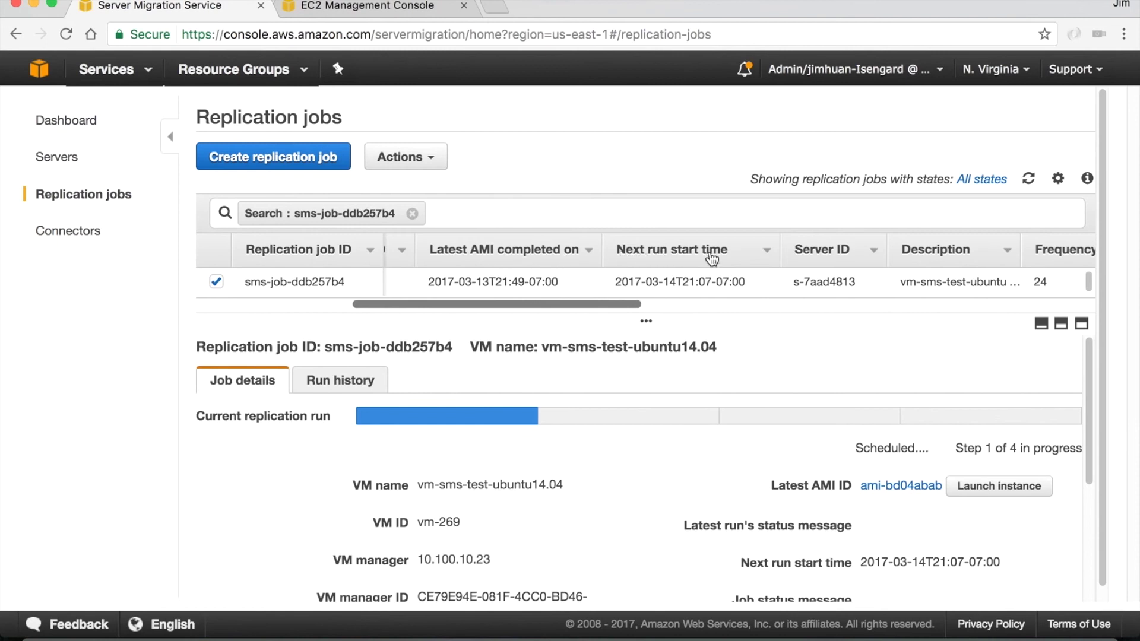
- Check the status and step progress of the current replication run in the job details
{"action": "scroll", "coordinate": [749, 291], "scroll_direction": "left", "scroll_amount": 5}
{"action": "left_click_drag", "start_coordinate": [856, 450], "coordinate": [1079, 455]}
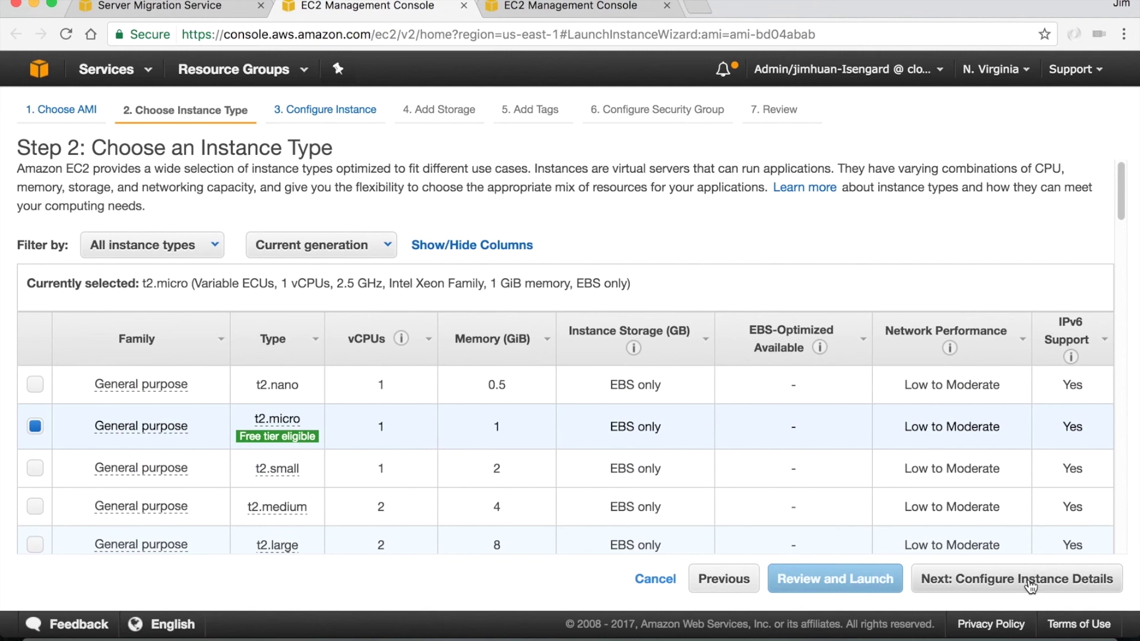
- Keep the t2.micro type and default instance and storage settings, and set the instance's Name tag to vm-sms-test-ubuntu-migrated
{"action": "left_click", "coordinate": [1030, 585]}
{"action": "left_click", "coordinate": [1034, 585]}
{"action": "left_click", "coordinate": [1043, 585]}
{"action": "type", "text": "vm-sms-test-ubu"}
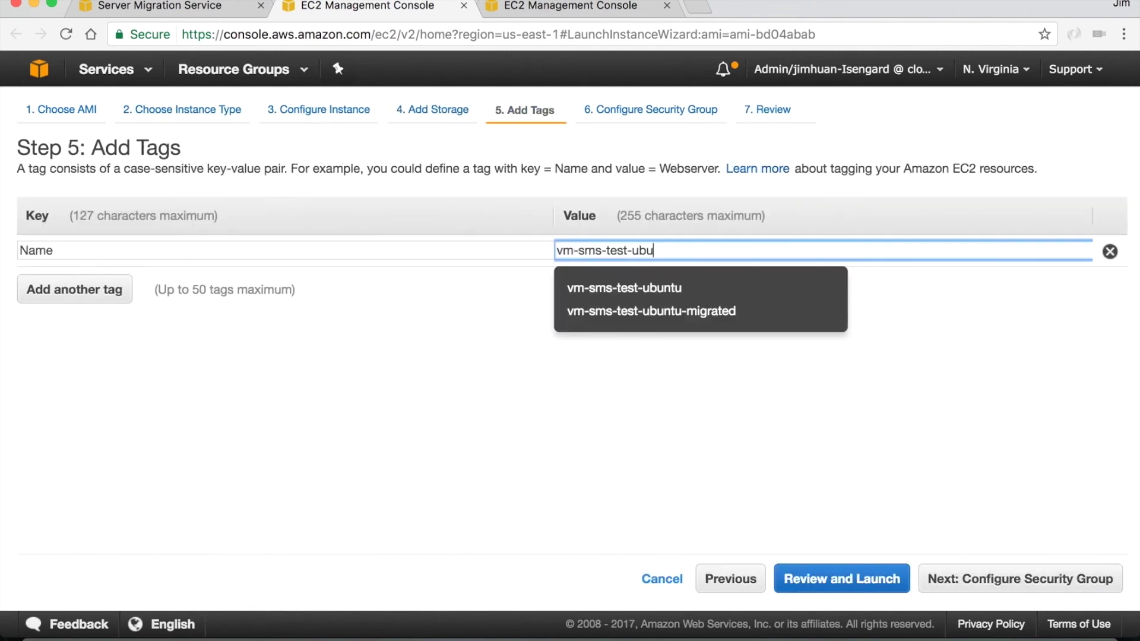
{"action": "type", "text": "ntu"}
{"action": "left_click", "coordinate": [586, 318]}
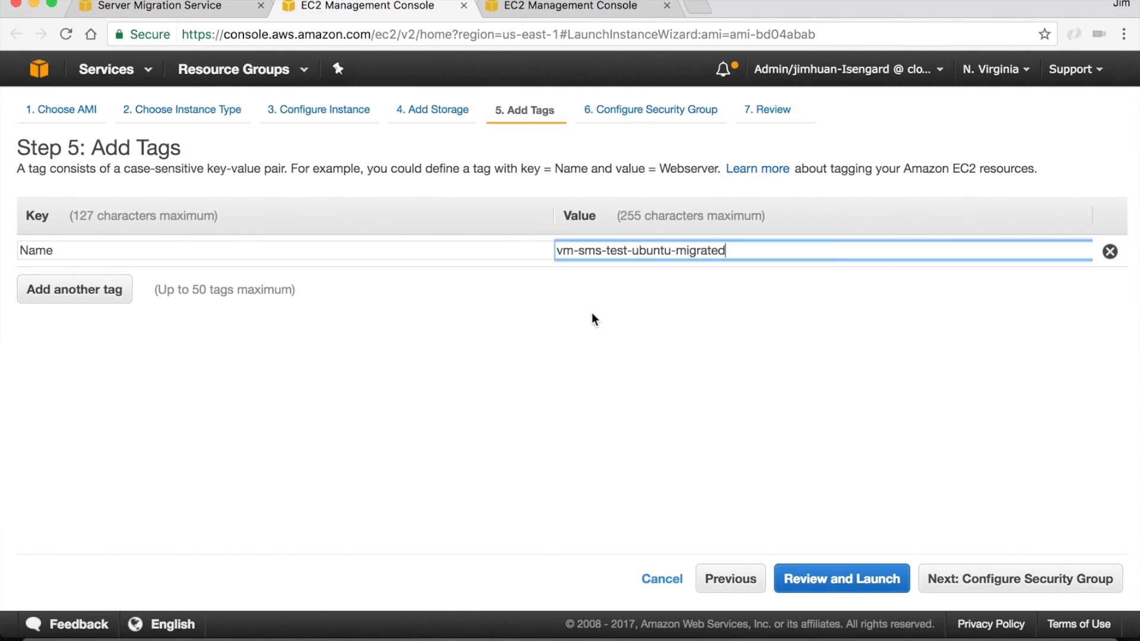
- Configure a new security group for the instance with vm-sms-test-ubuntu-migrated as both its name and description
{"action": "left_click", "coordinate": [1027, 585]}
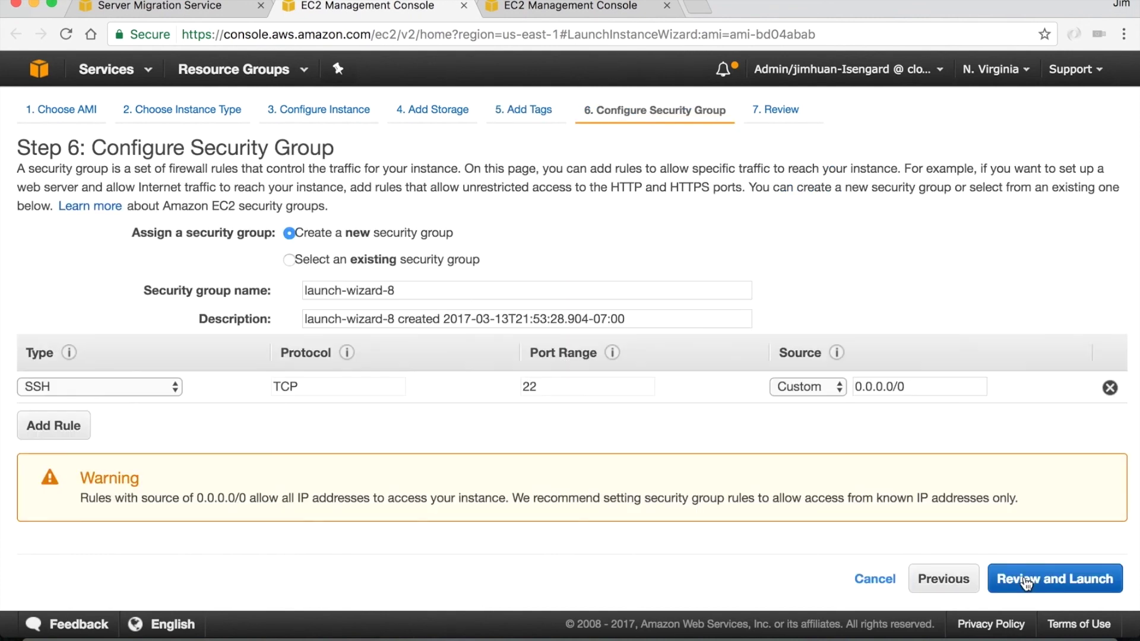
{"action": "triple_click", "coordinate": [416, 290]}
{"action": "type", "text": "vm-sms-test-ubuntu-migrated"}
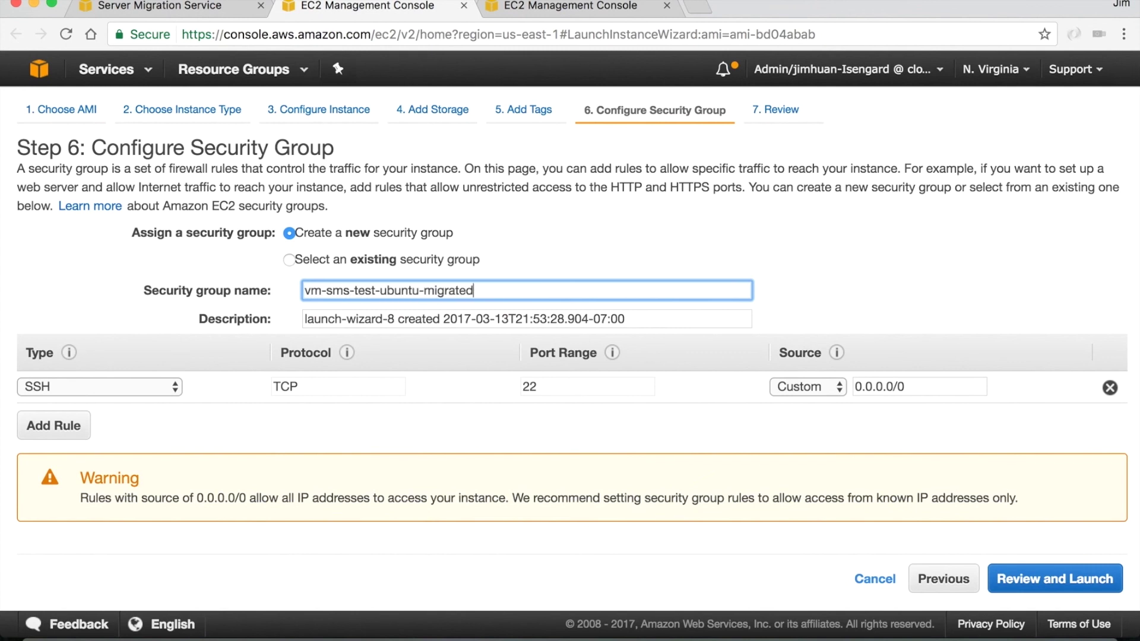
{"action": "key", "text": "super+a"}
{"action": "key", "text": "super+c"}
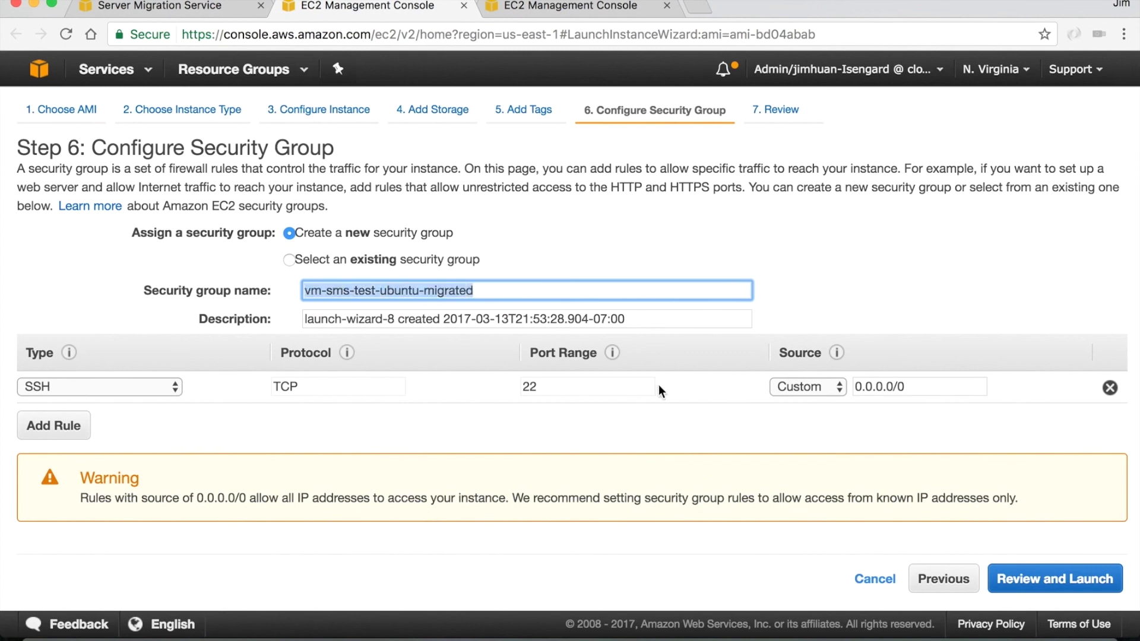
{"action": "triple_click", "coordinate": [634, 326]}
{"action": "key", "text": "super+v"}
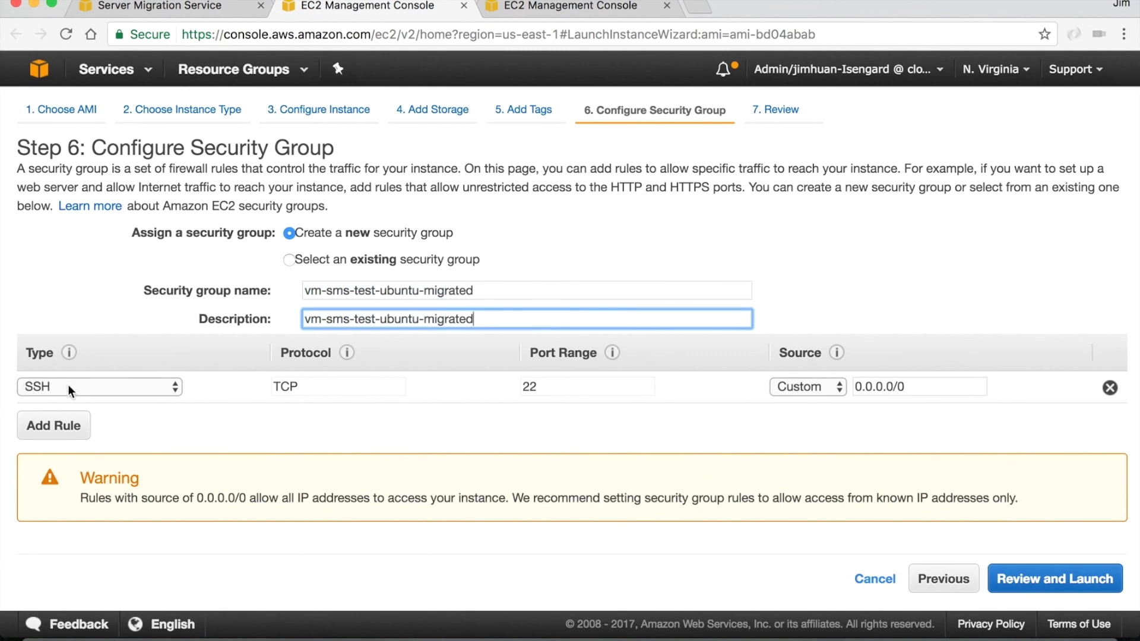
- Review and launch the instance with the existing key pair Jim-CL9, acknowledging access to its private key file
{"action": "left_click", "coordinate": [1070, 586]}
{"action": "left_click", "coordinate": [1070, 587]}
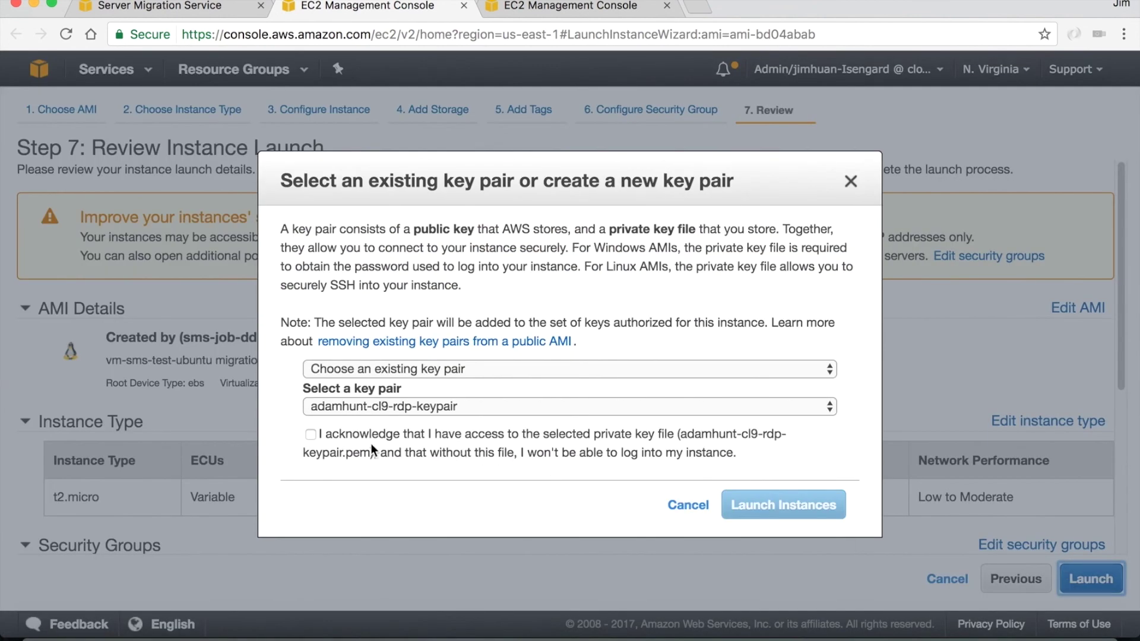
{"action": "left_click", "coordinate": [401, 406]}
{"action": "left_click", "coordinate": [368, 421]}
{"action": "left_click", "coordinate": [310, 434]}
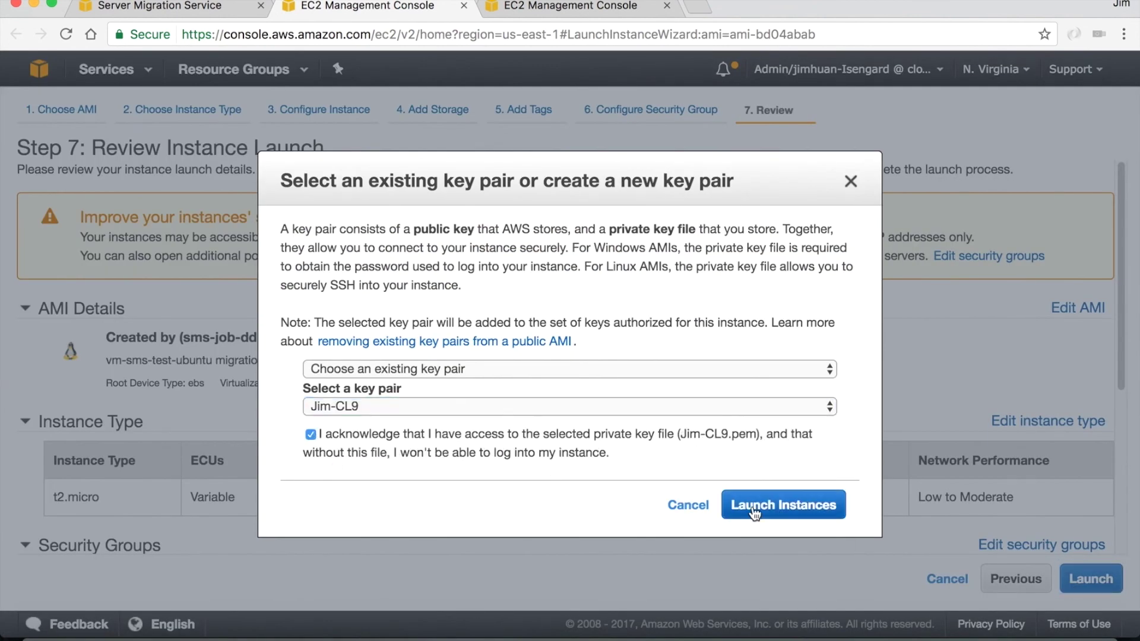
{"action": "left_click", "coordinate": [806, 508]}
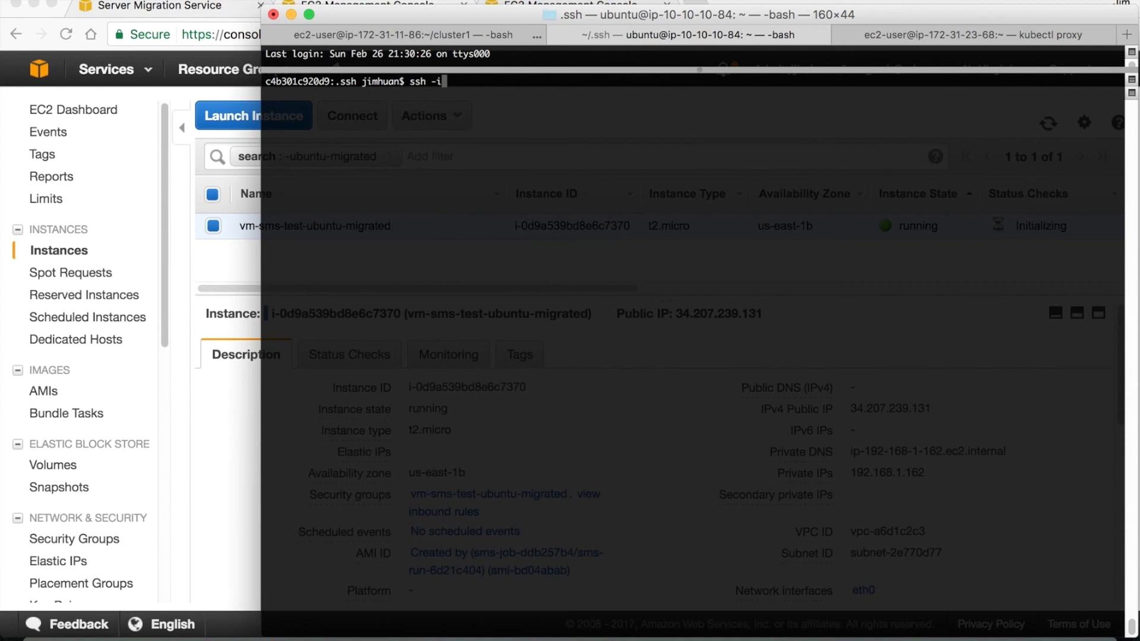
- In the terminal, connect over SSH to the migrated instance at 34.207.239.131 as ubuntu, using the Jim-CL9.pem key file
{"action": "type", "text": "Jim-CL9.pem ubuntu@34.207.239.131"}
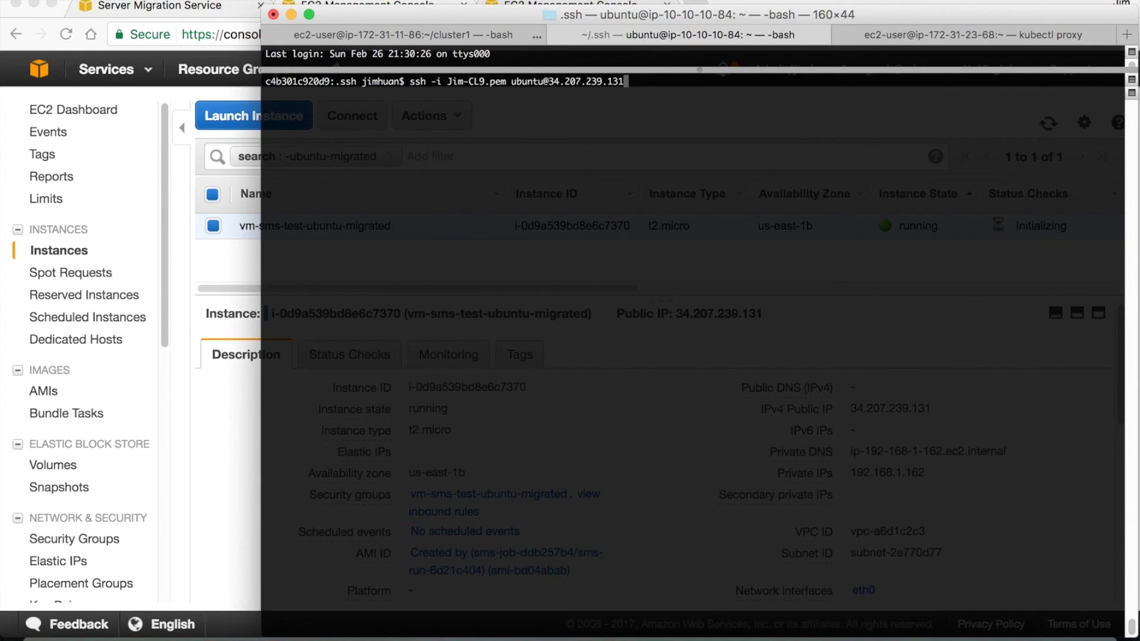
{"action": "key", "text": "Return"}
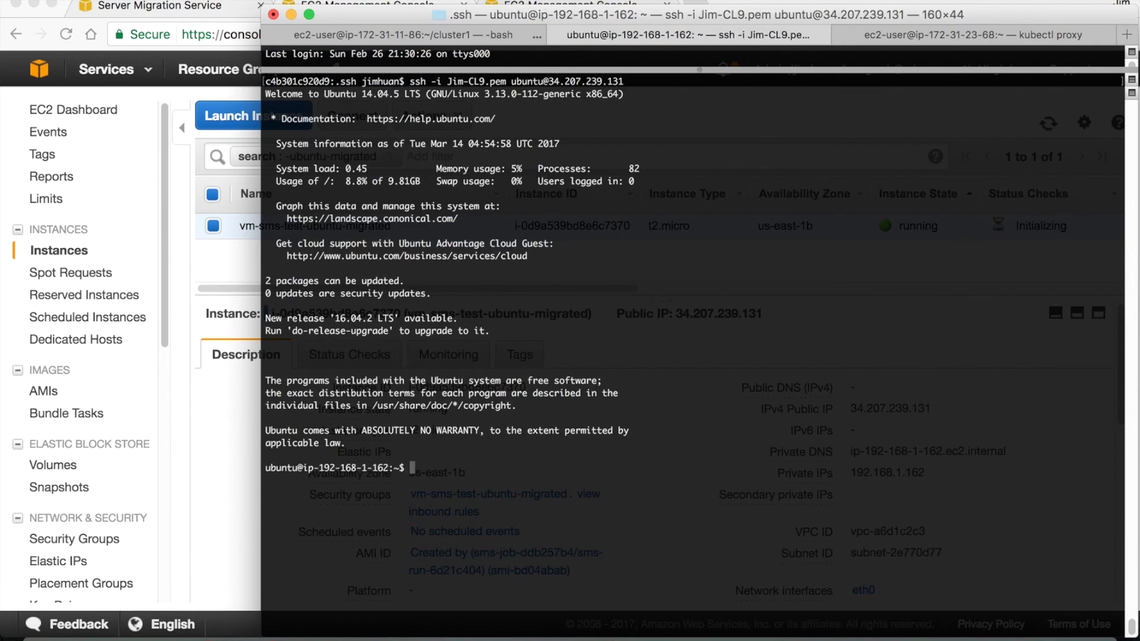
{"action": "key", "text": "Return"}
{"action": "key", "text": "Return"}
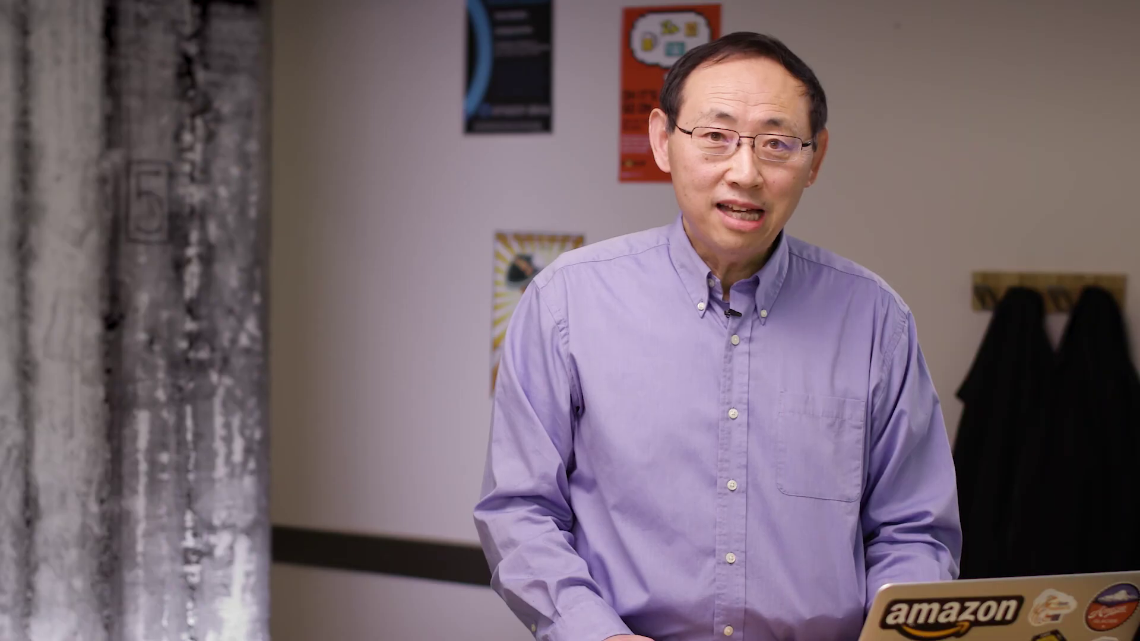